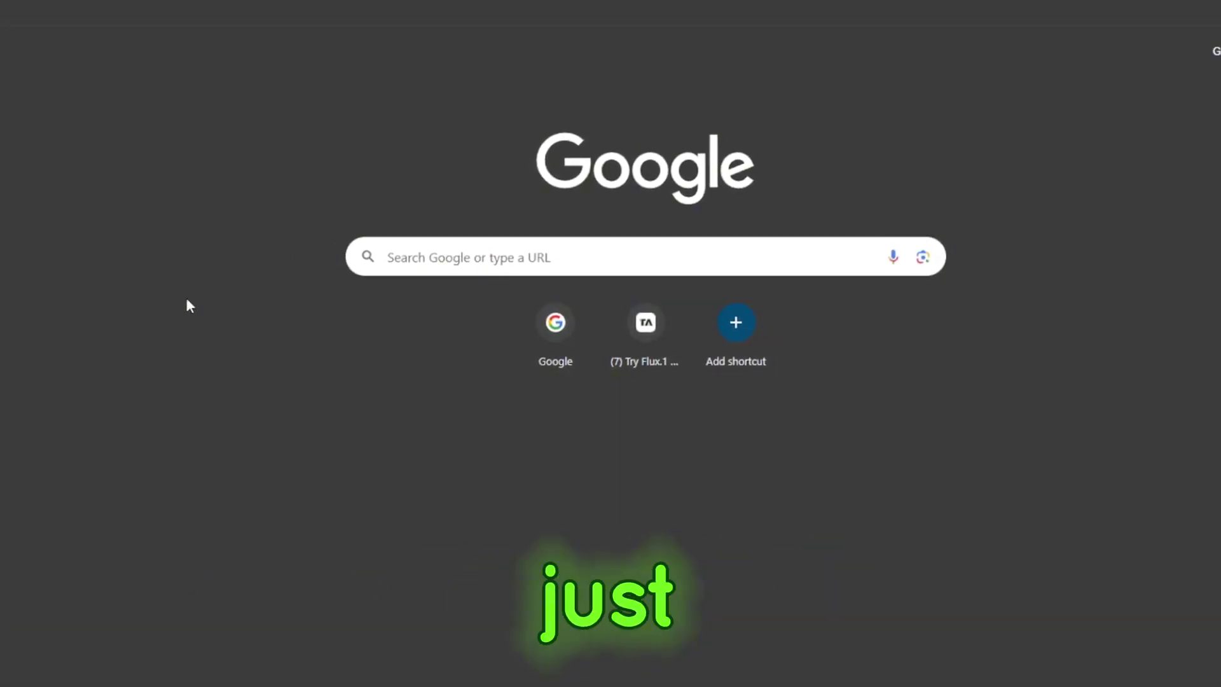
- Open the Tensor.Art website
left_click(227, 3)
type("ten")
key("Return")
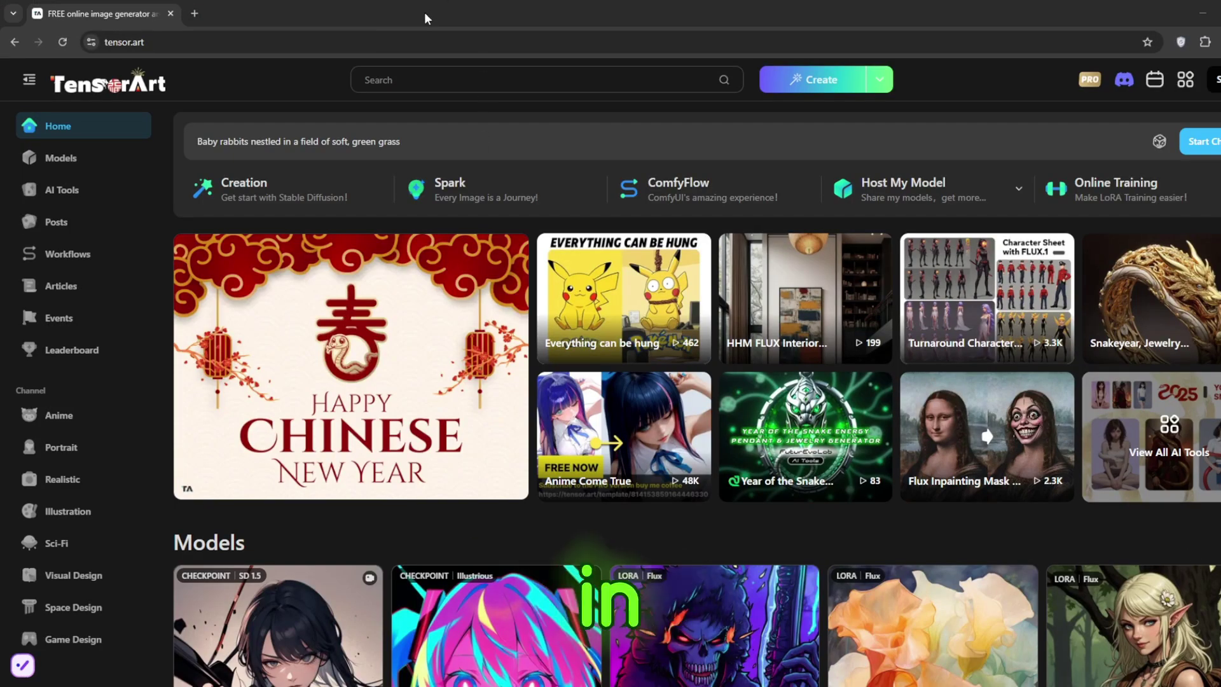
- Browse the models, workflows and articles on the home page and open the Models page
scroll(591, 264, "down", 10)
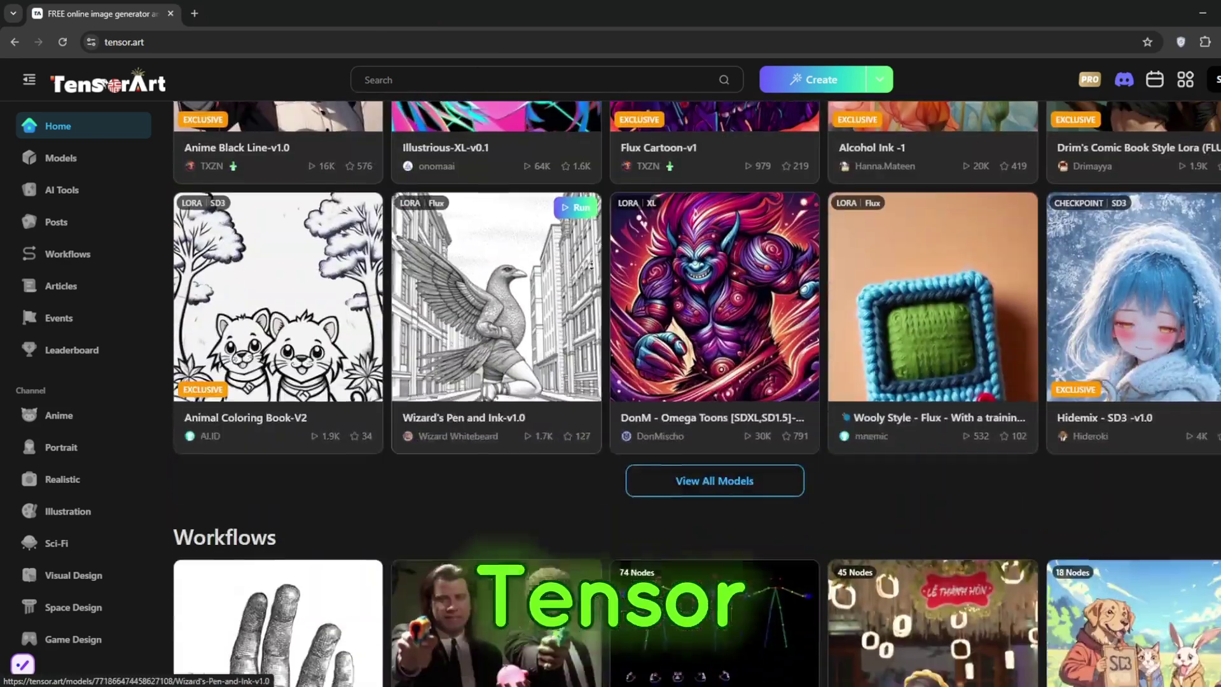
scroll(595, 376, "down", 7)
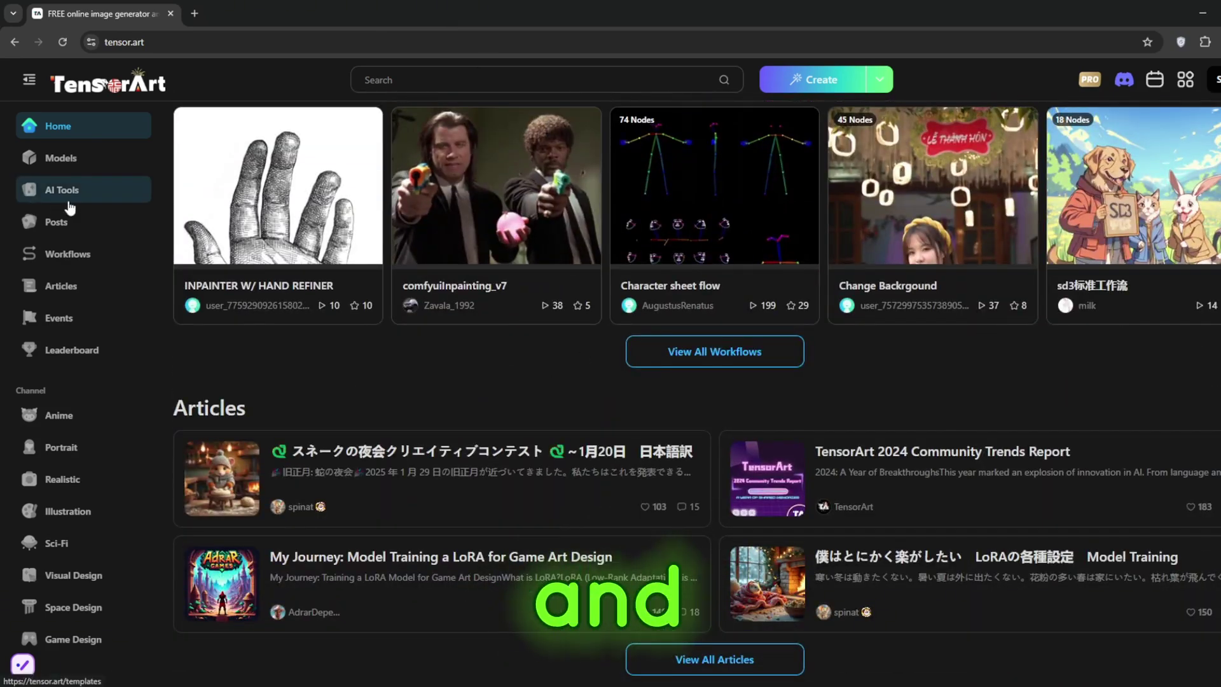
left_click(69, 201)
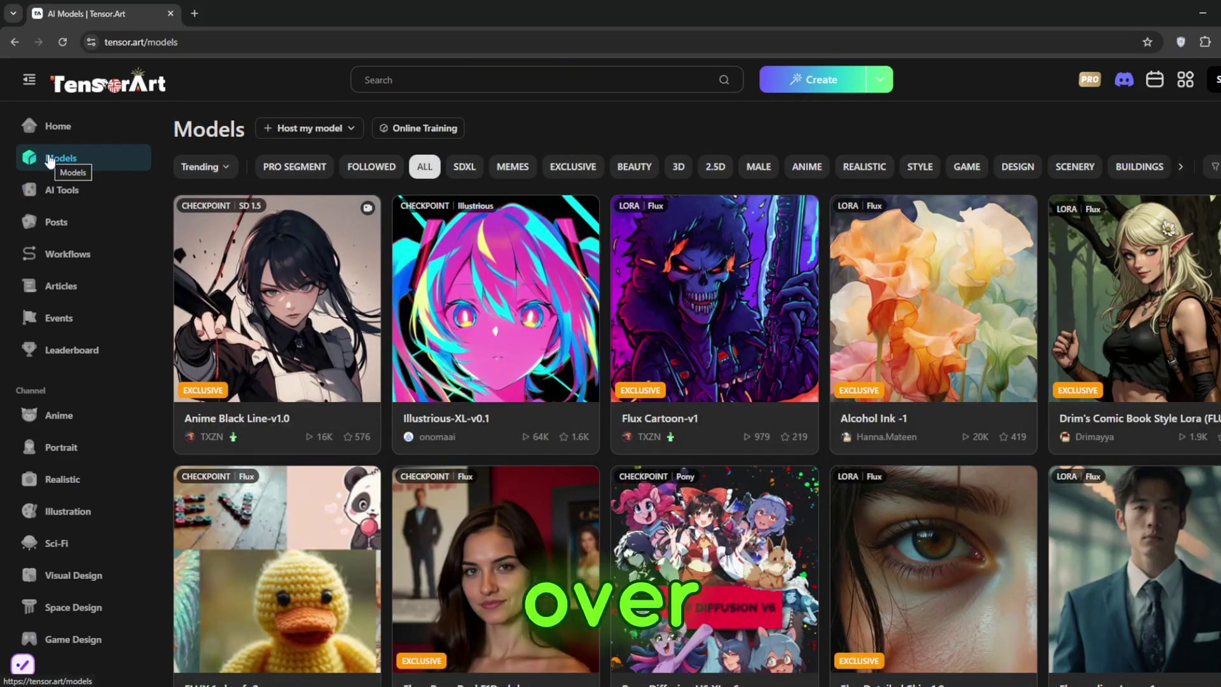
- Open the creation workspace in text-to-video mode and select the HunyuanVideo 540p model
mouse_move(825, 83)
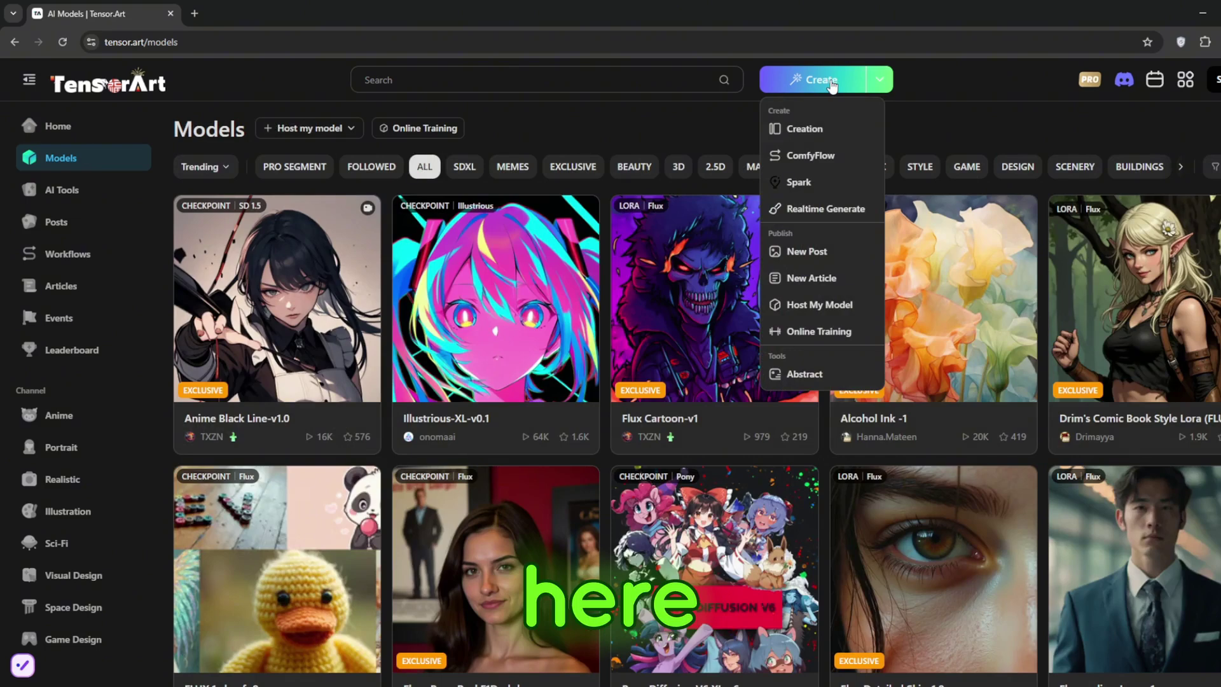
left_click(805, 133)
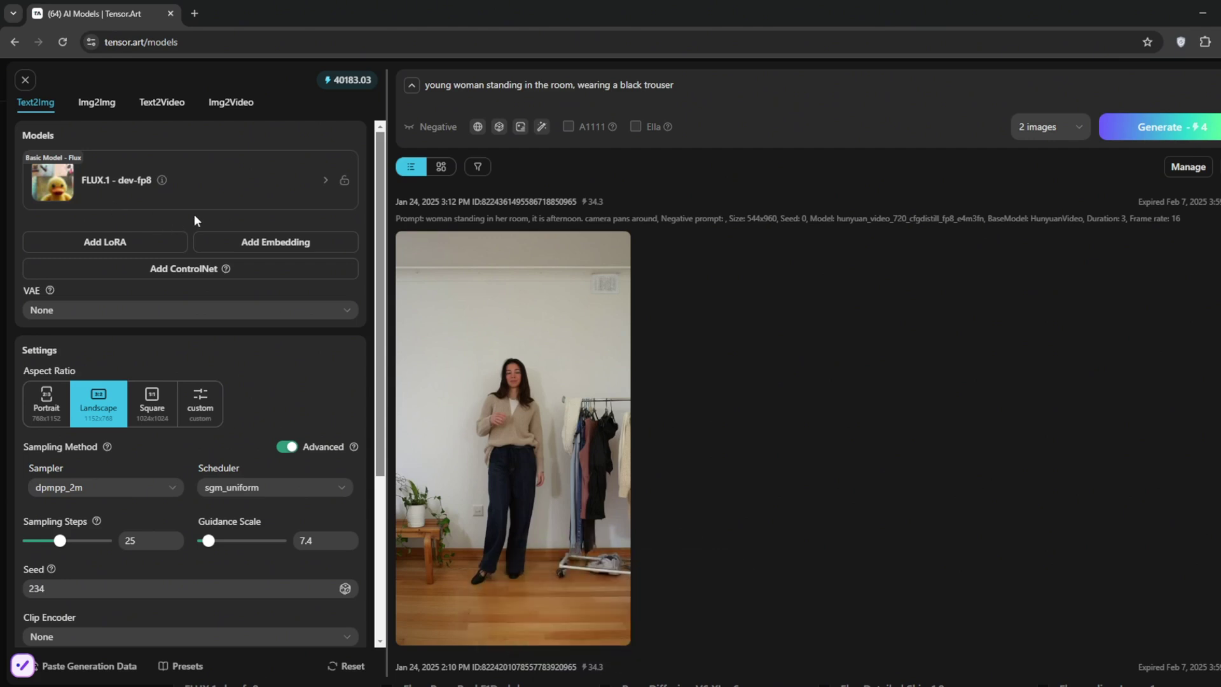
left_click(161, 111)
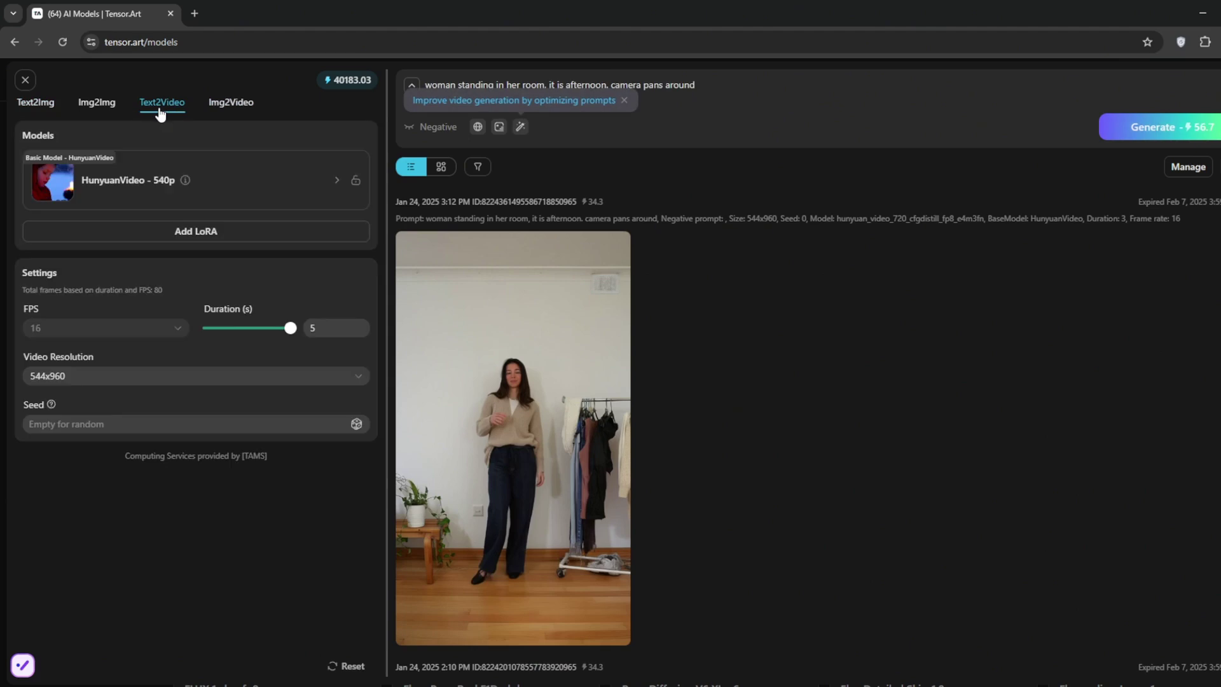
left_click(296, 181)
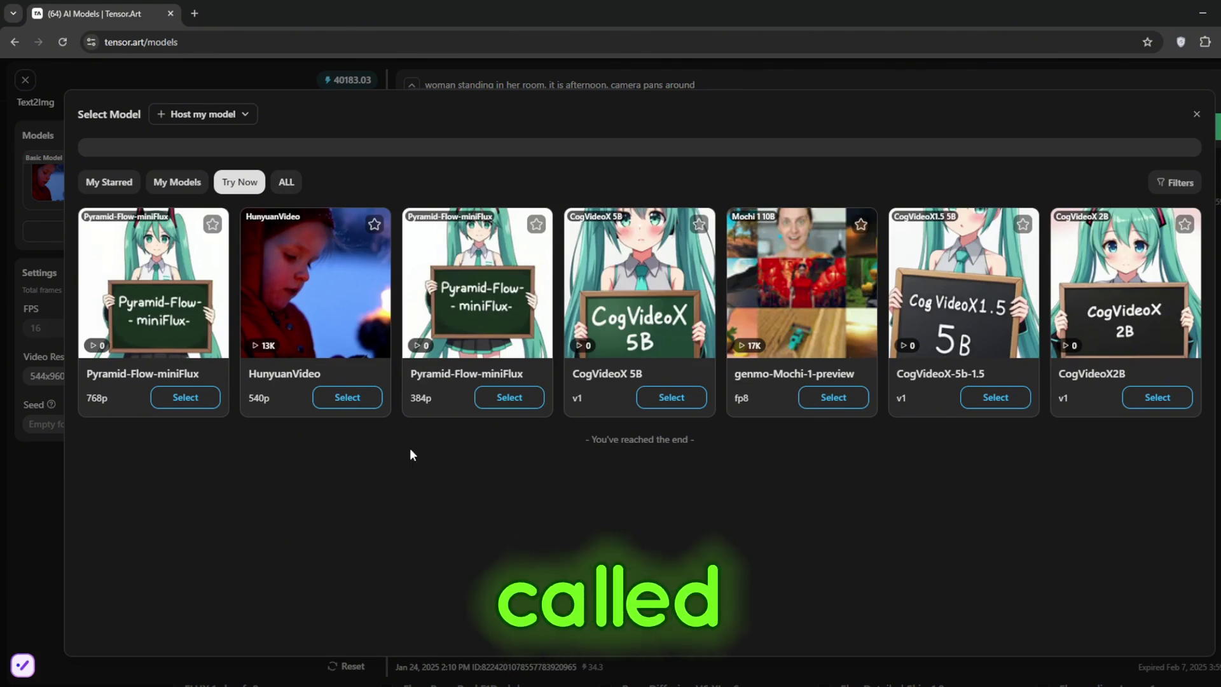
left_click(359, 397)
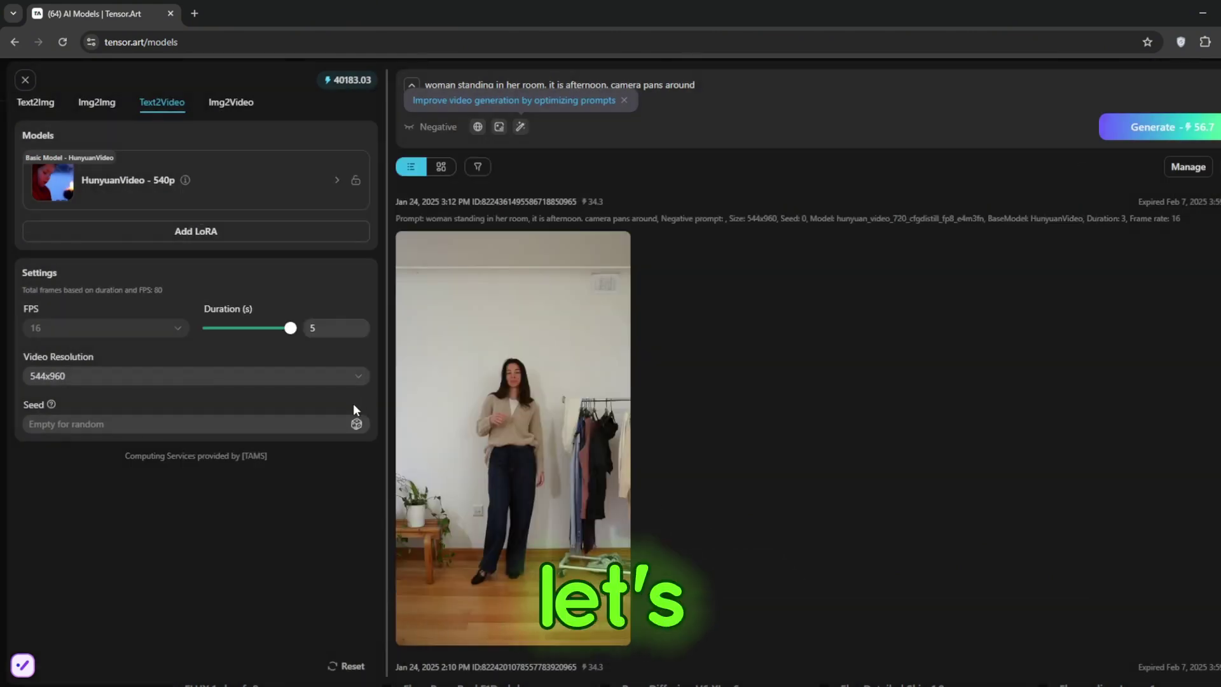
- Replace the prompt with "a woman taking a selfie in the bathroom" and generate the video
left_click(743, 88)
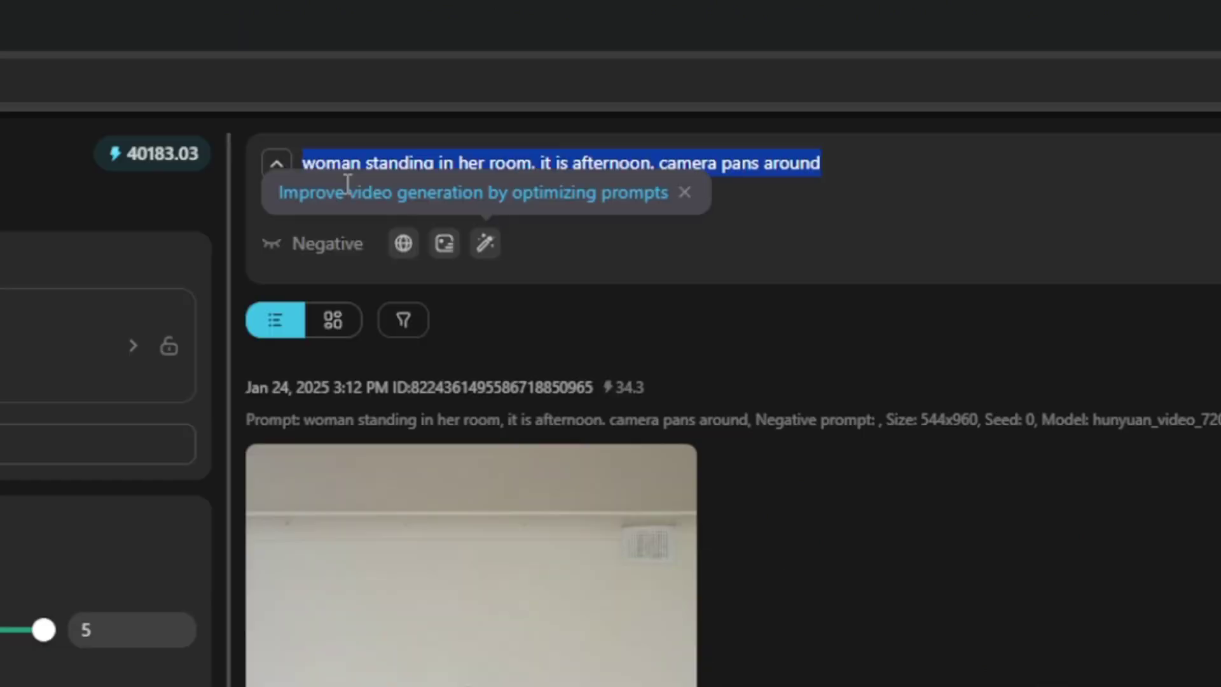
key("BackSpace")
type("a woman taking a se")
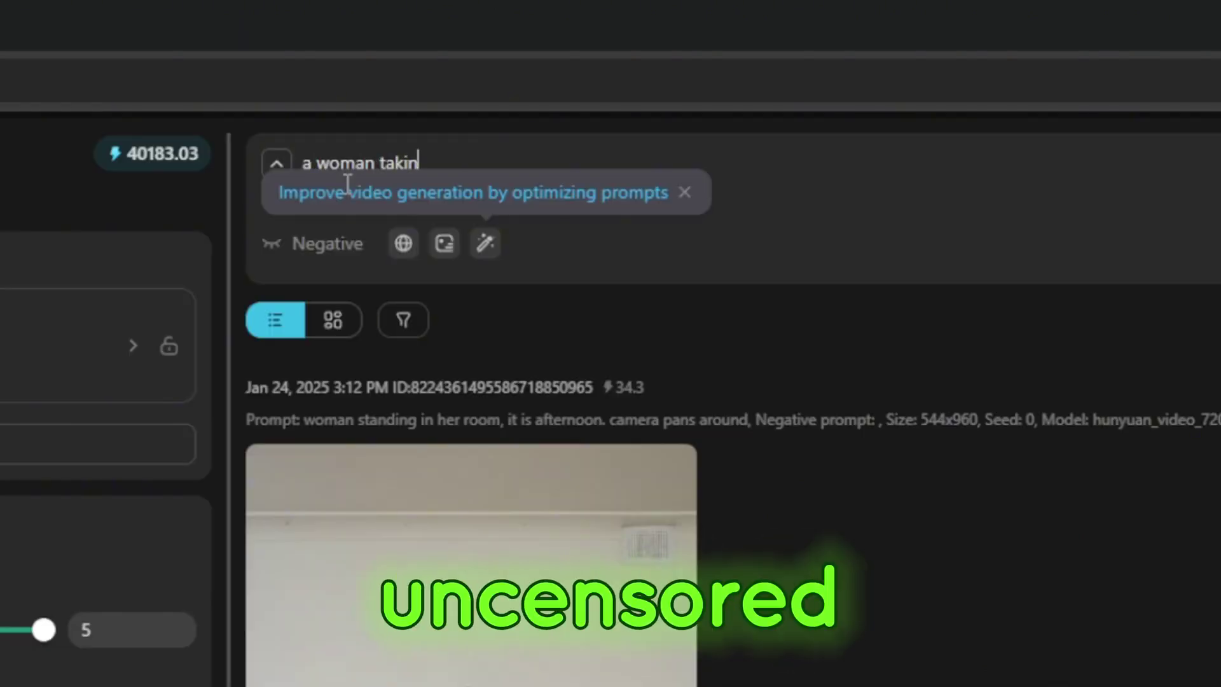
type("lfie in the bathroom")
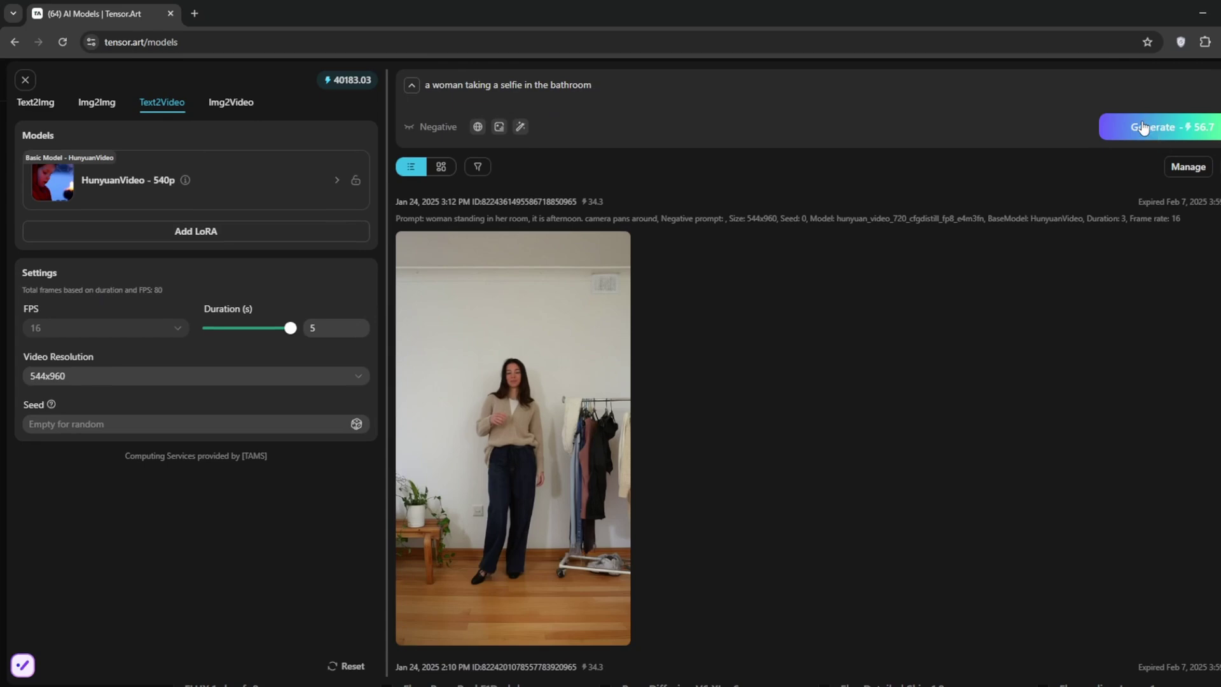
left_click(1142, 128)
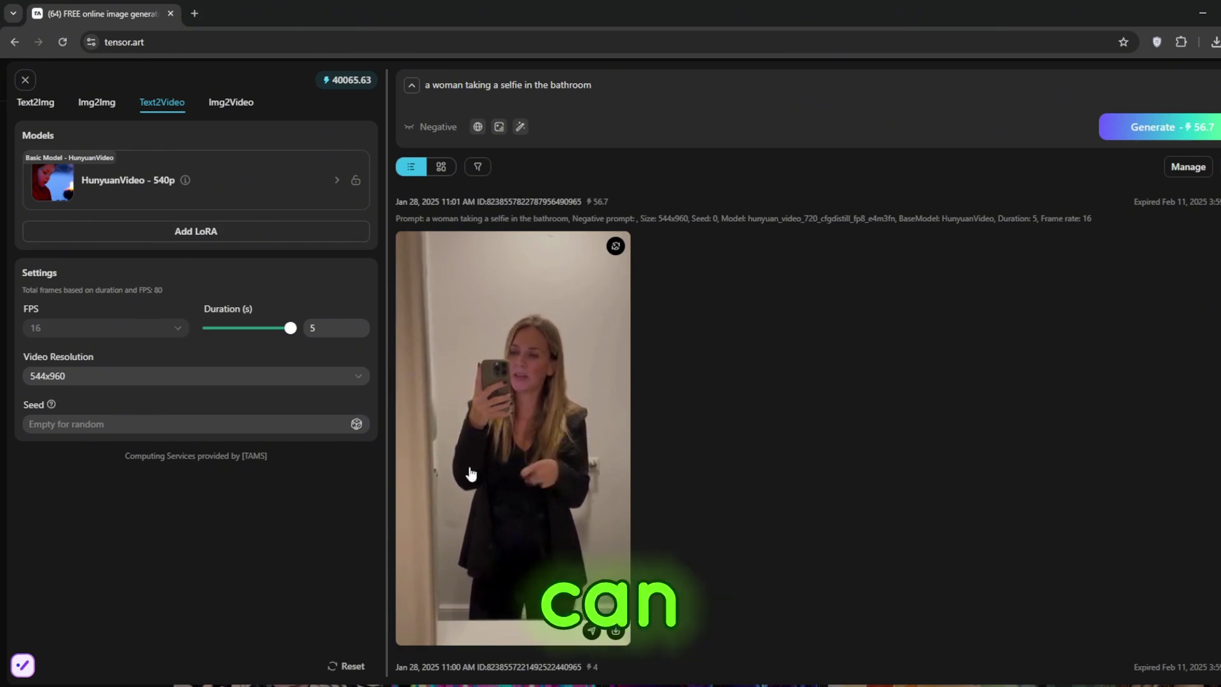
- Review the duration slider, the available video resolutions and the LoRA option in the text-to-video settings
left_click_drag(218, 335, 299, 337)
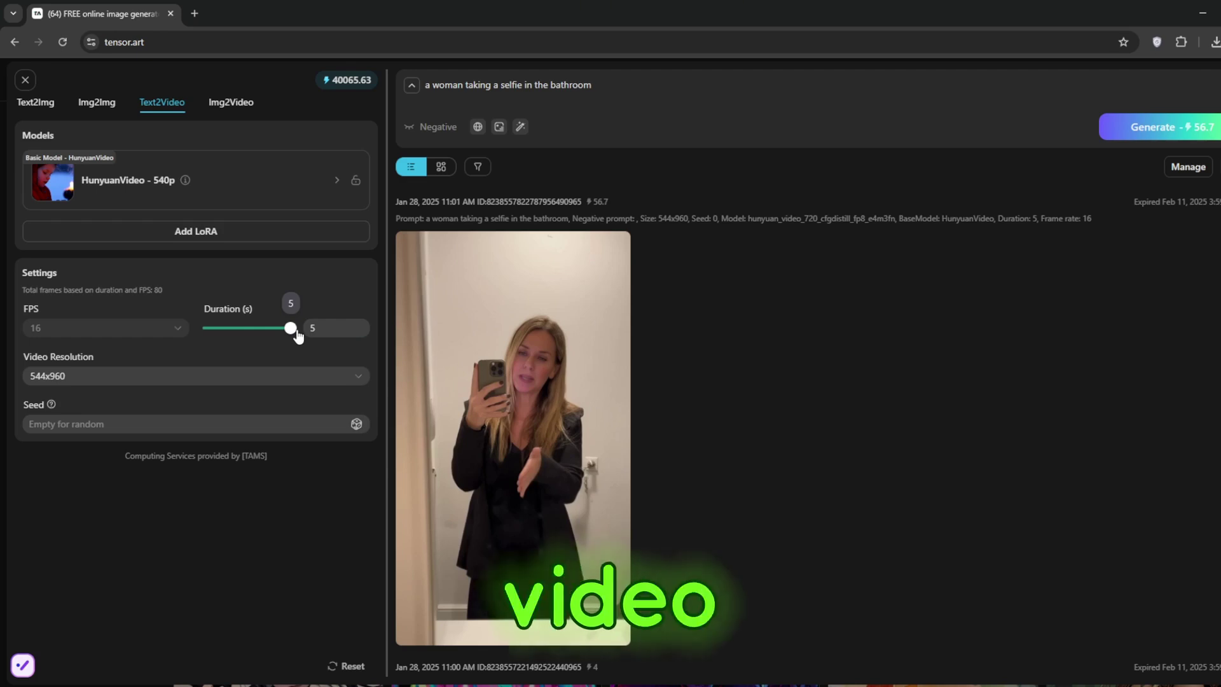
left_click(216, 380)
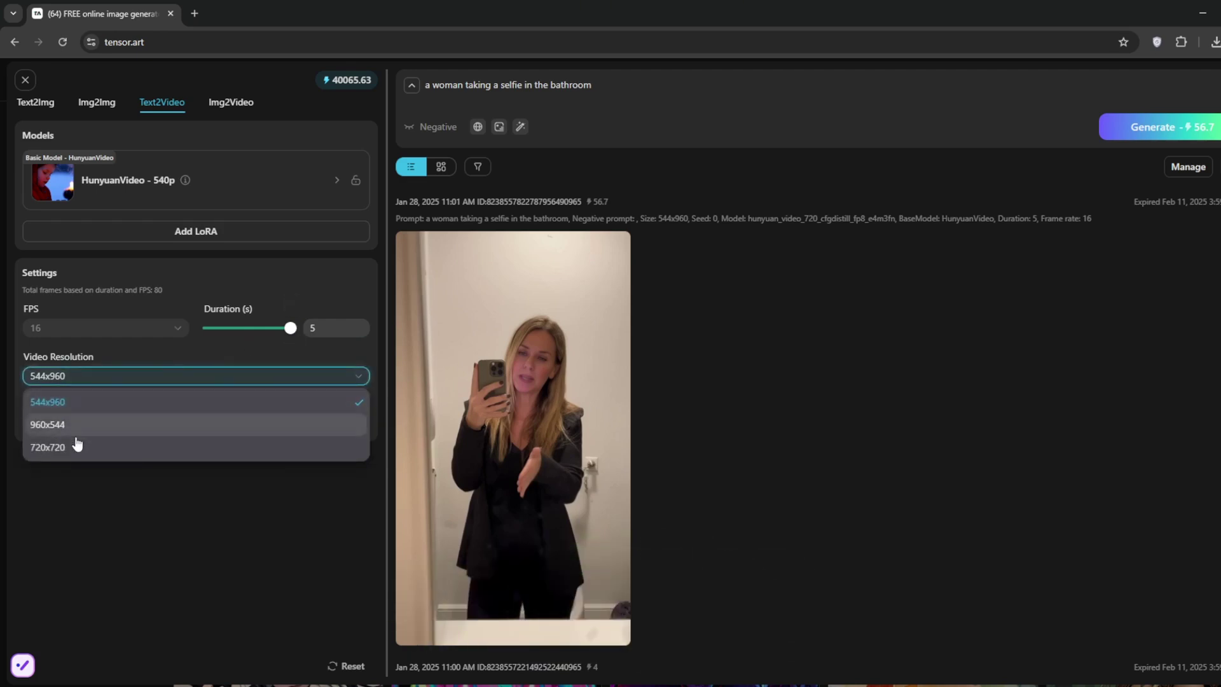
left_click(105, 485)
left_click(117, 425)
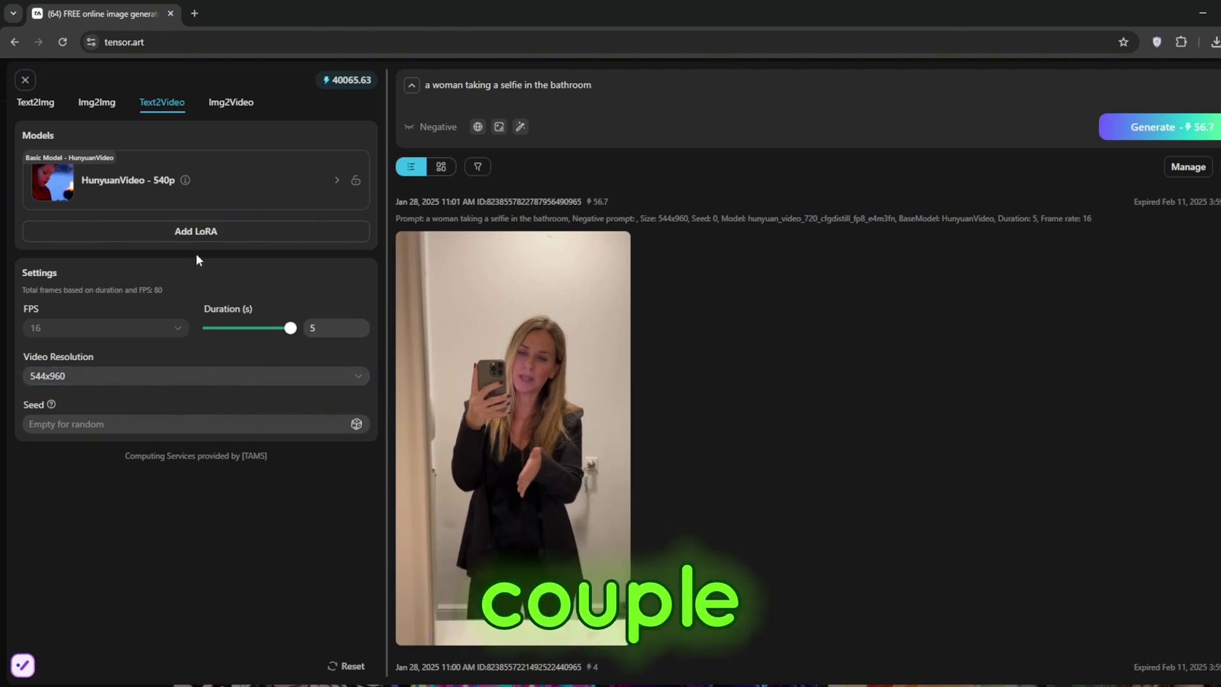
left_click(225, 234)
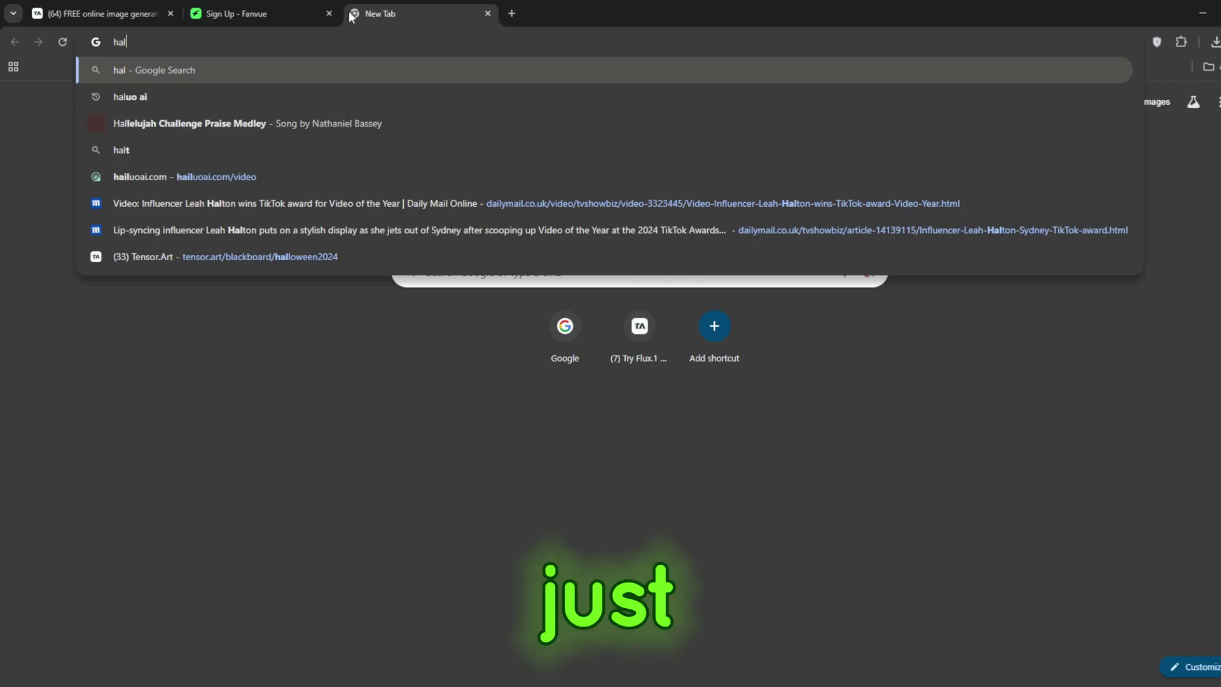
- Search the web for "haluo free" in a new tab and open the Hailuo AI Free site
type("uo f")
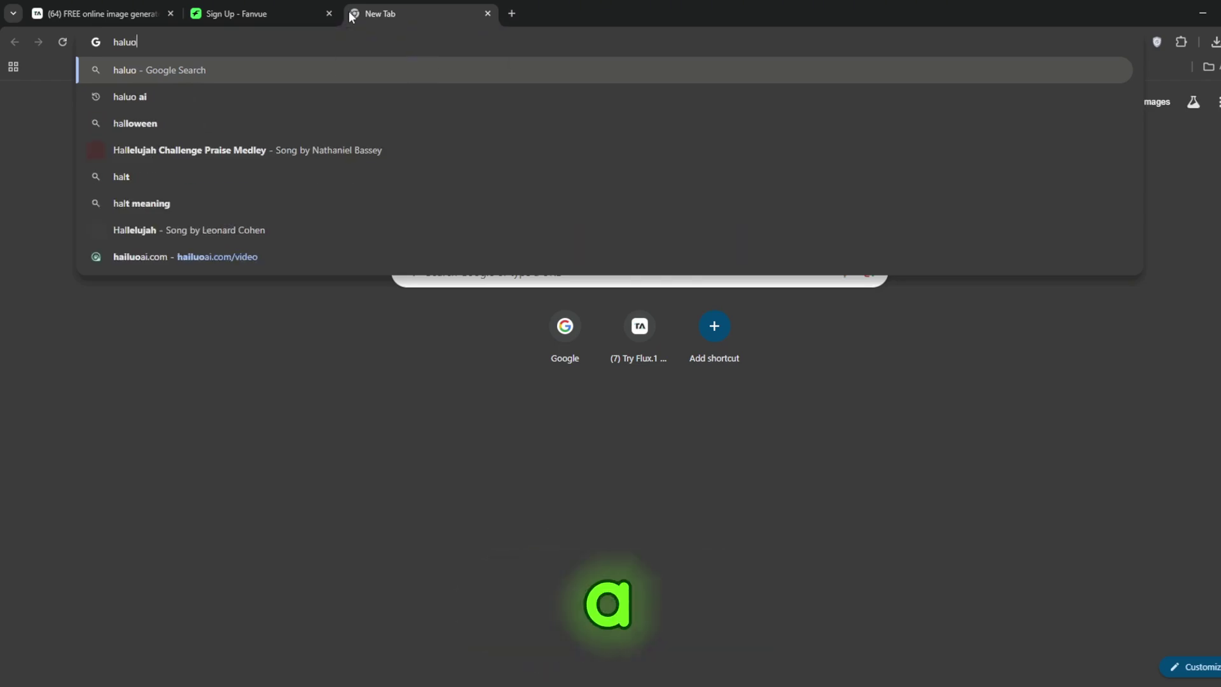
type("ree")
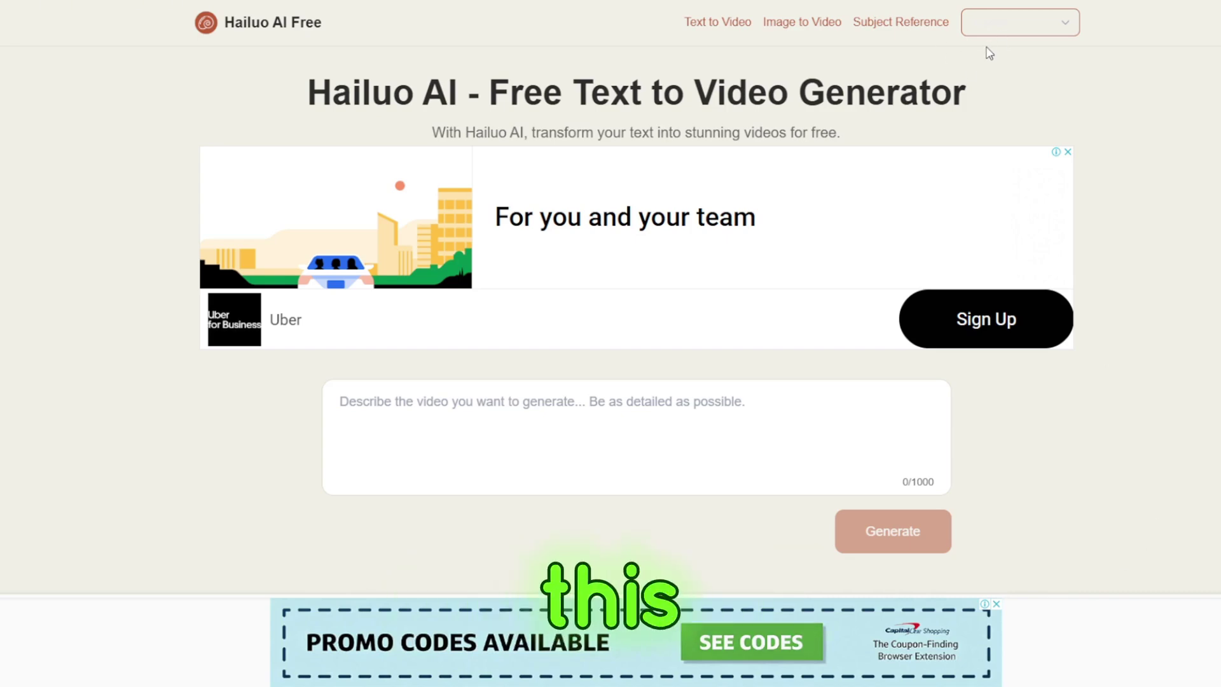
- Look over the text-to-video page and highlight the footer sentence about the site's affiliation with MiniMax
scroll(1142, 293, "down", 3)
scroll(1140, 306, "up", 3)
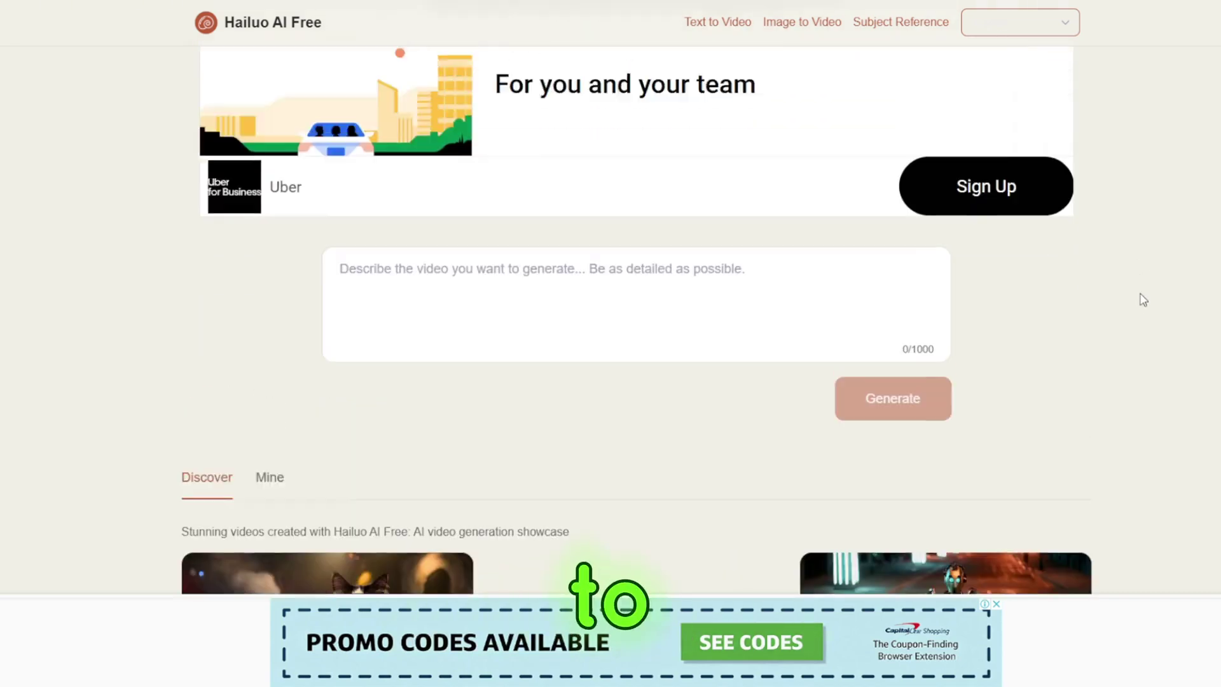
scroll(1142, 306, "down", 20)
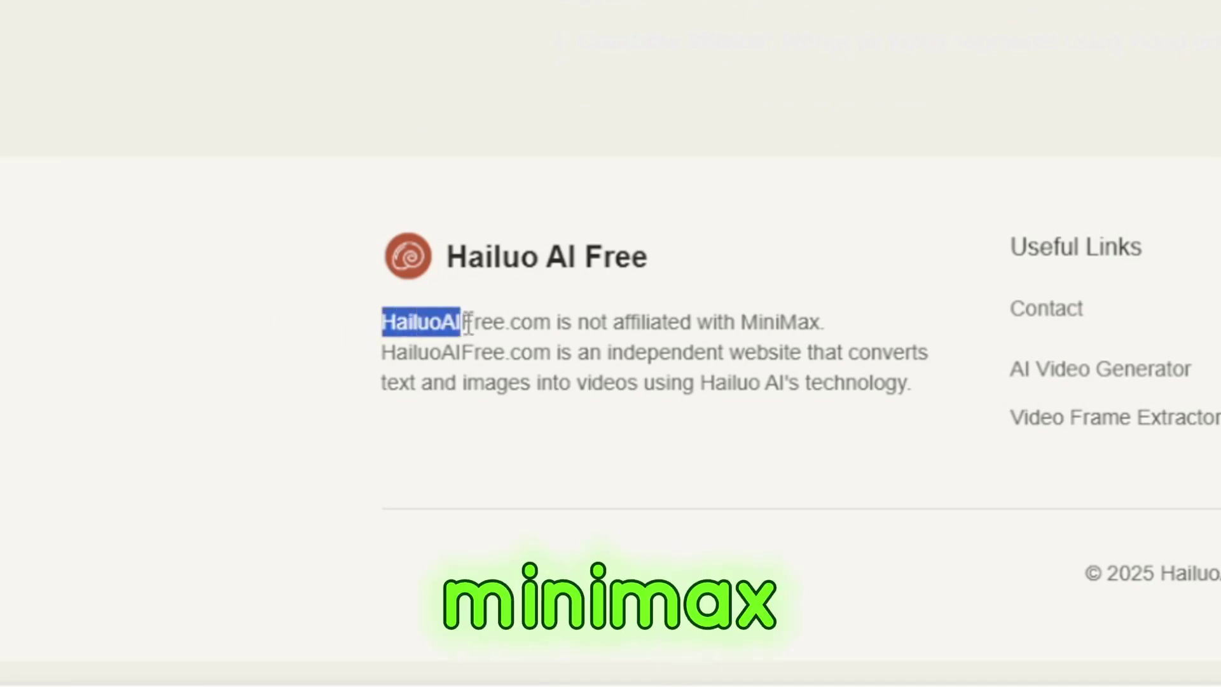
left_click_drag(495, 322, 819, 325)
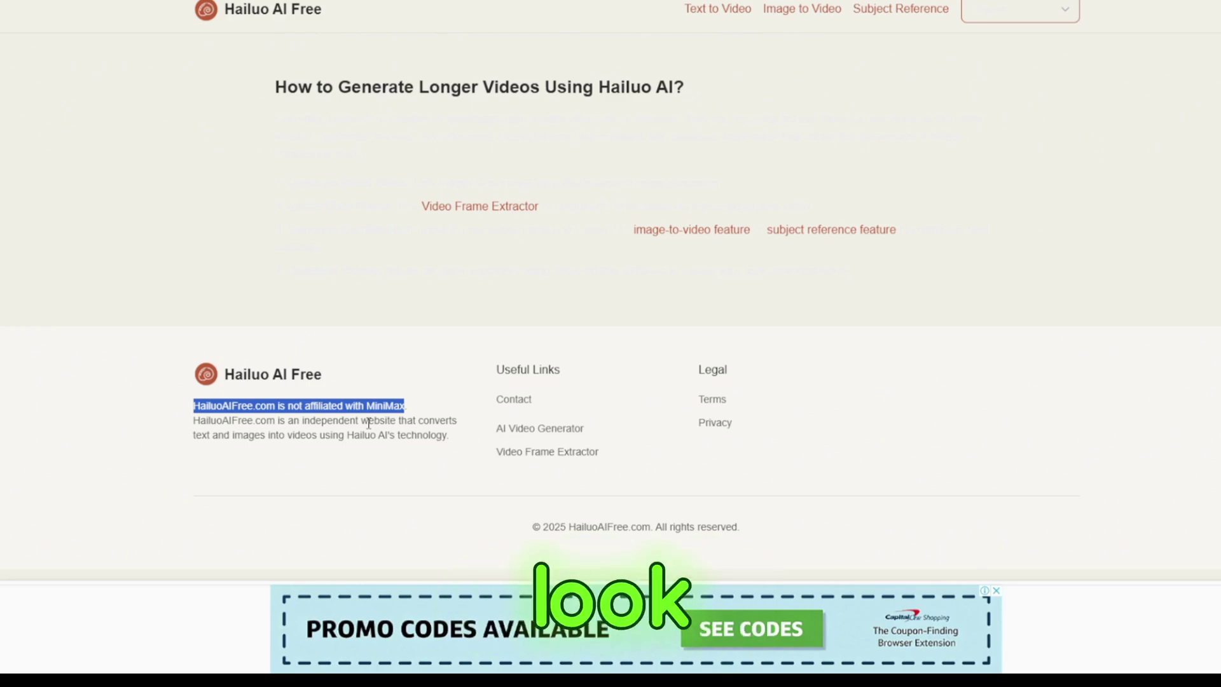
- Play the showcase videos of the swaying puppets, the crying woman and the cat with sunglasses
scroll(965, 348, "up", 12)
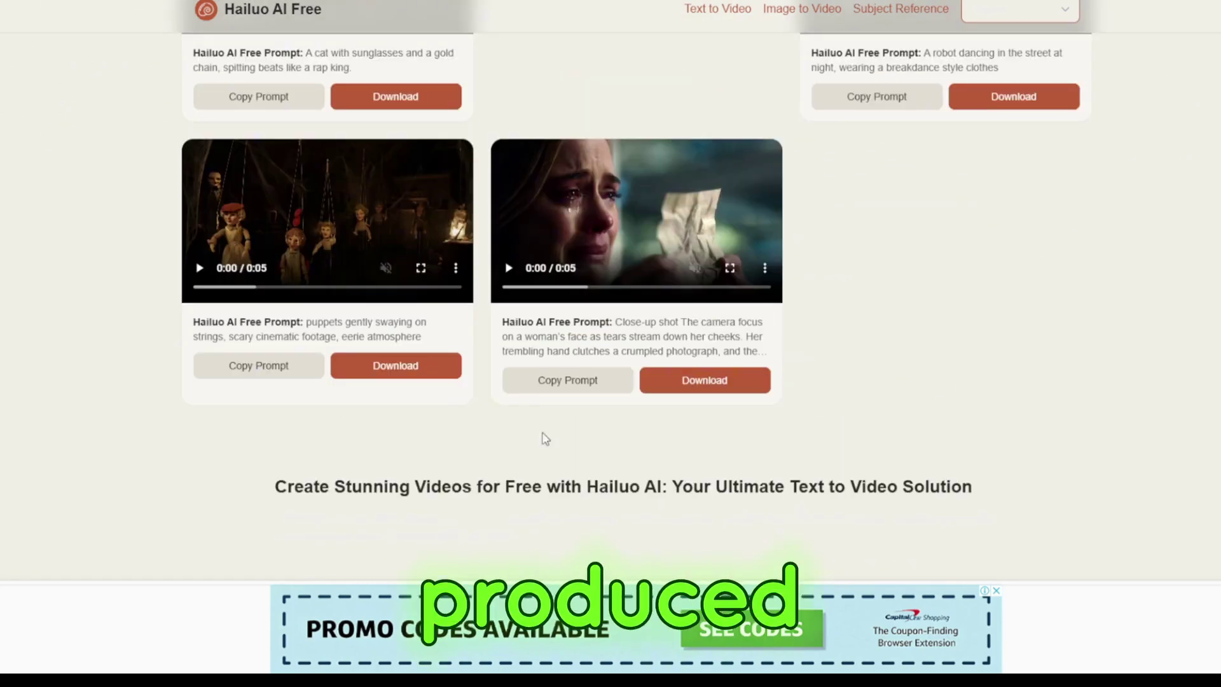
left_click(200, 269)
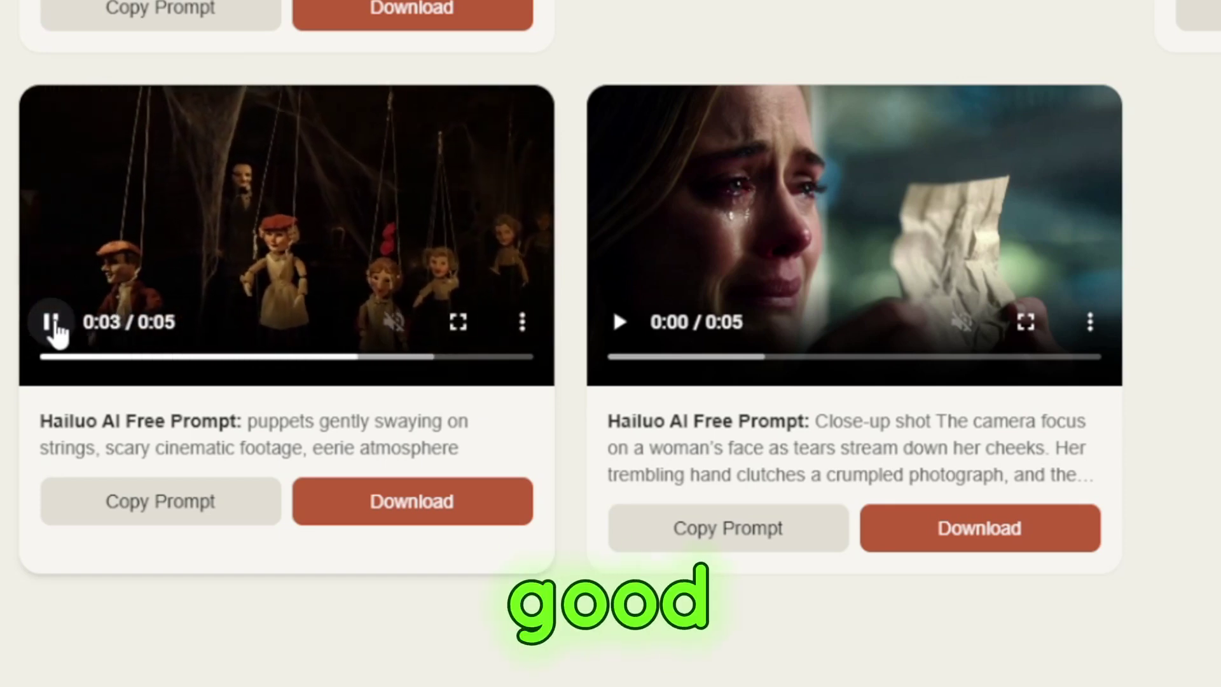
left_click(618, 323)
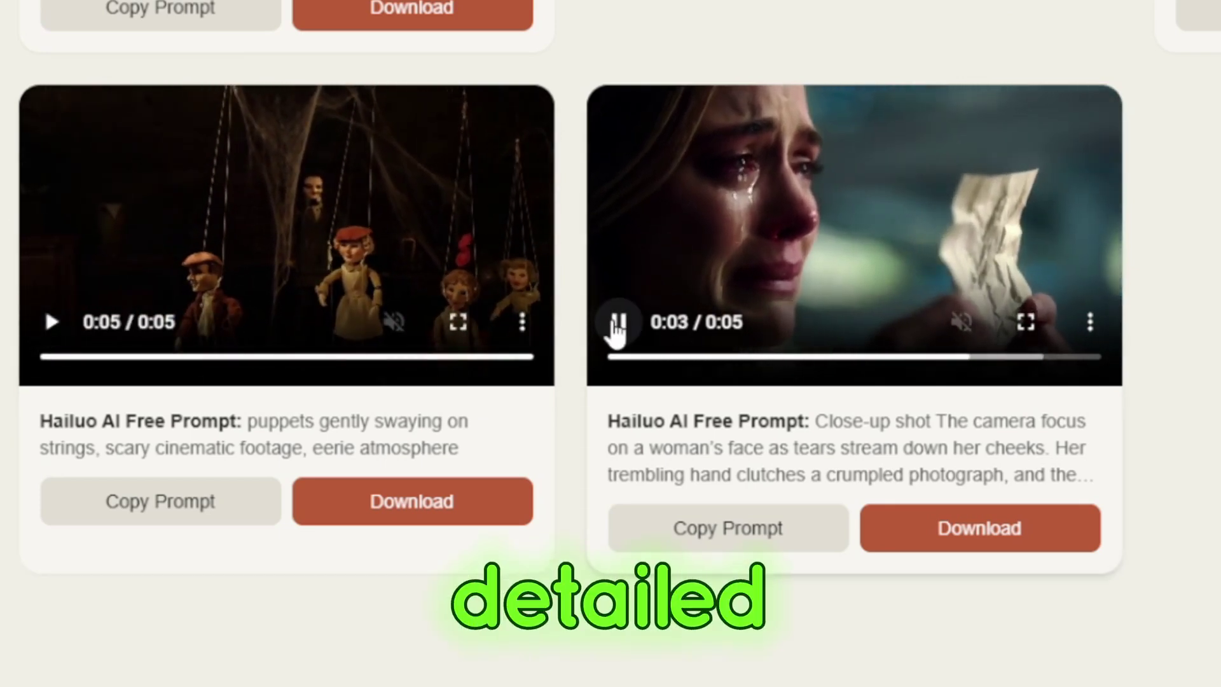
scroll(471, 531, "up", 10)
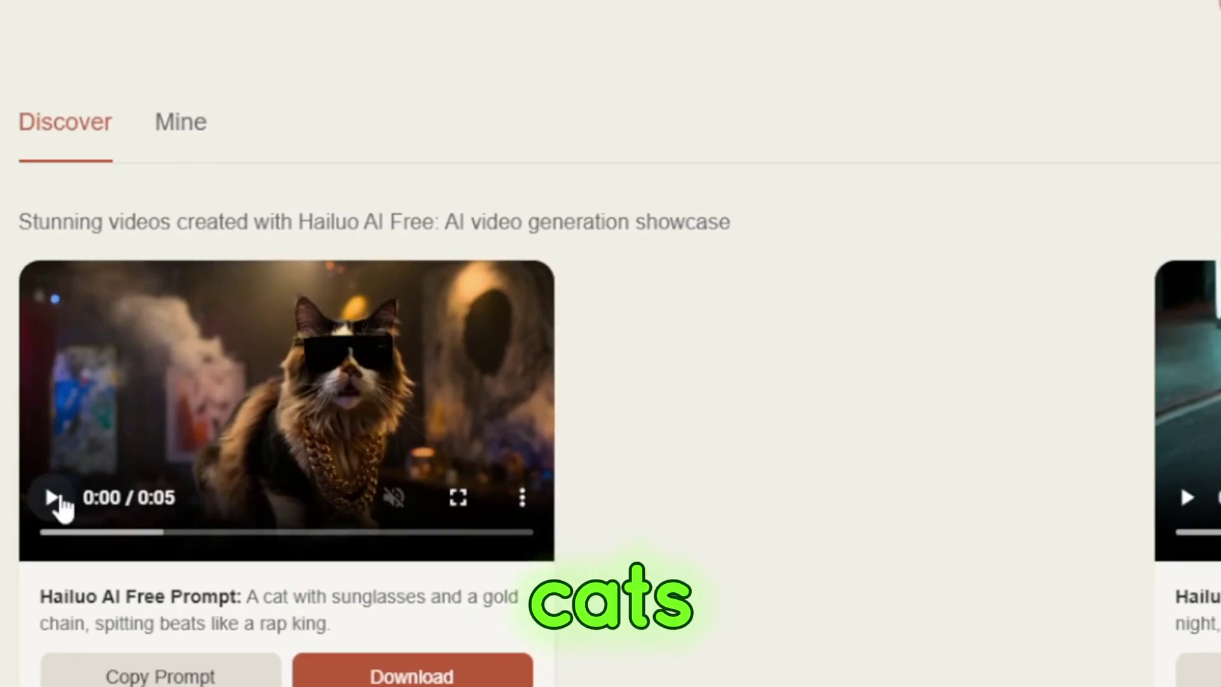
left_click(60, 499)
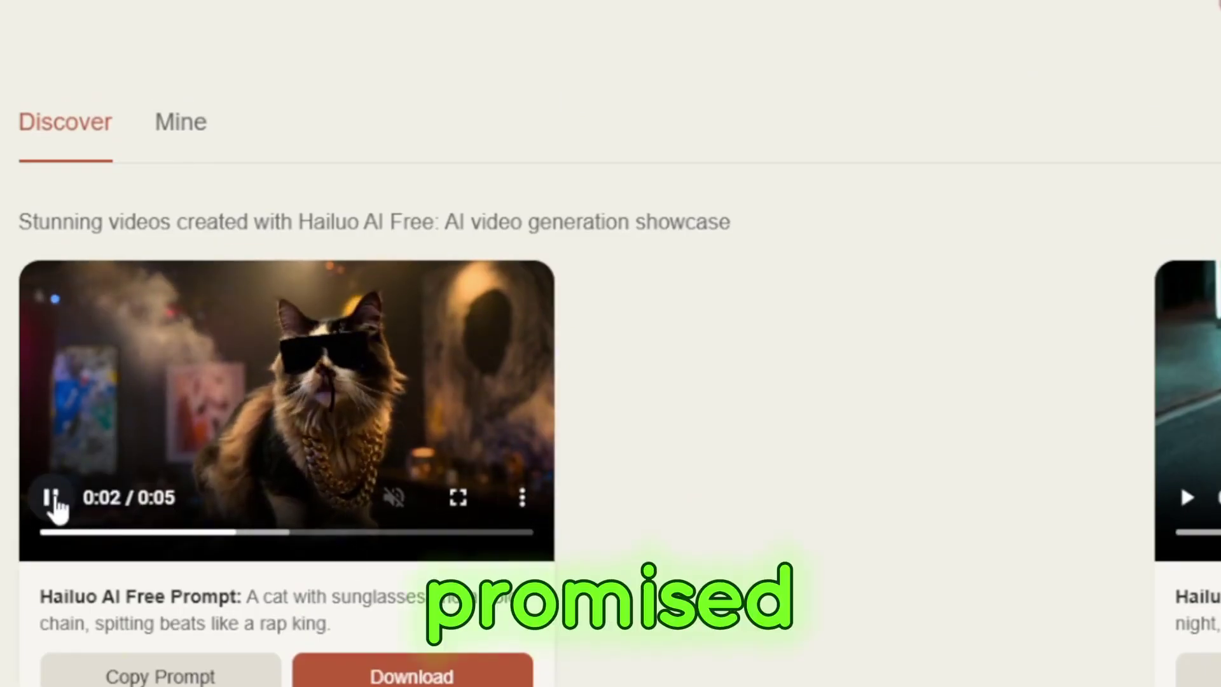
- Enter the video prompt "a man in a suit, drinking coffee in the morning." with the spelling of "coffee" corrected
scroll(981, 537, "up", 5)
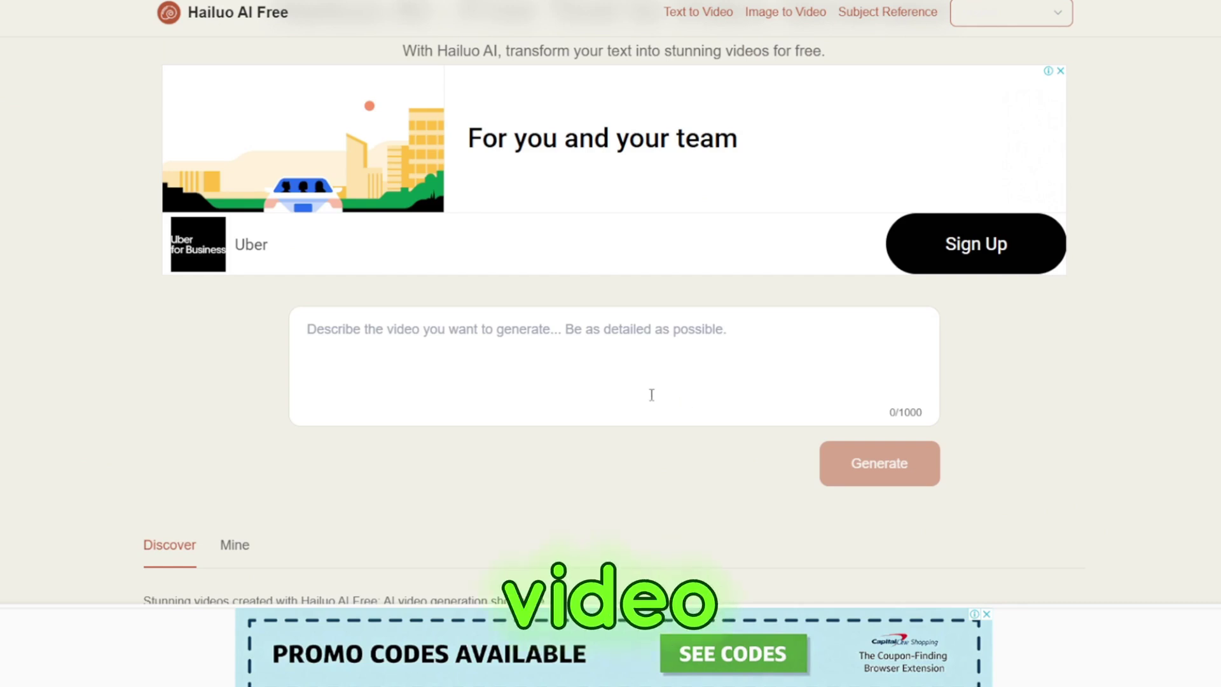
left_click(638, 357)
type("a mn")
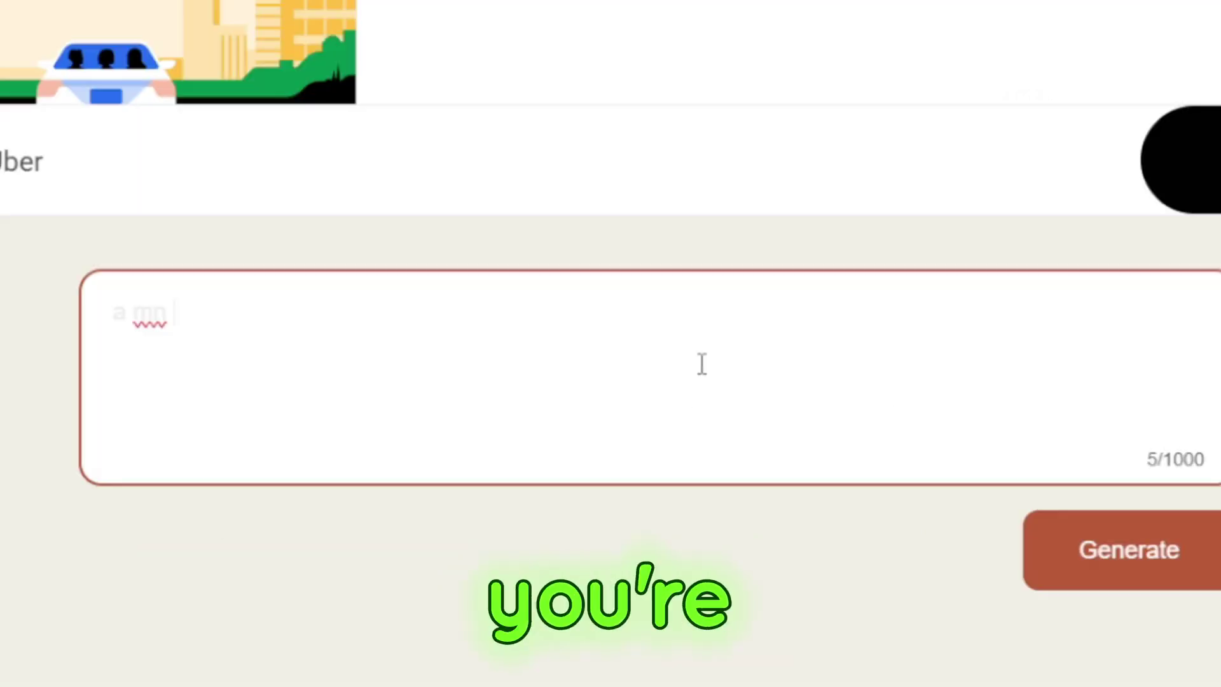
key("BackSpace")
key("BackSpace")
type("a")
type("n in a cofe")
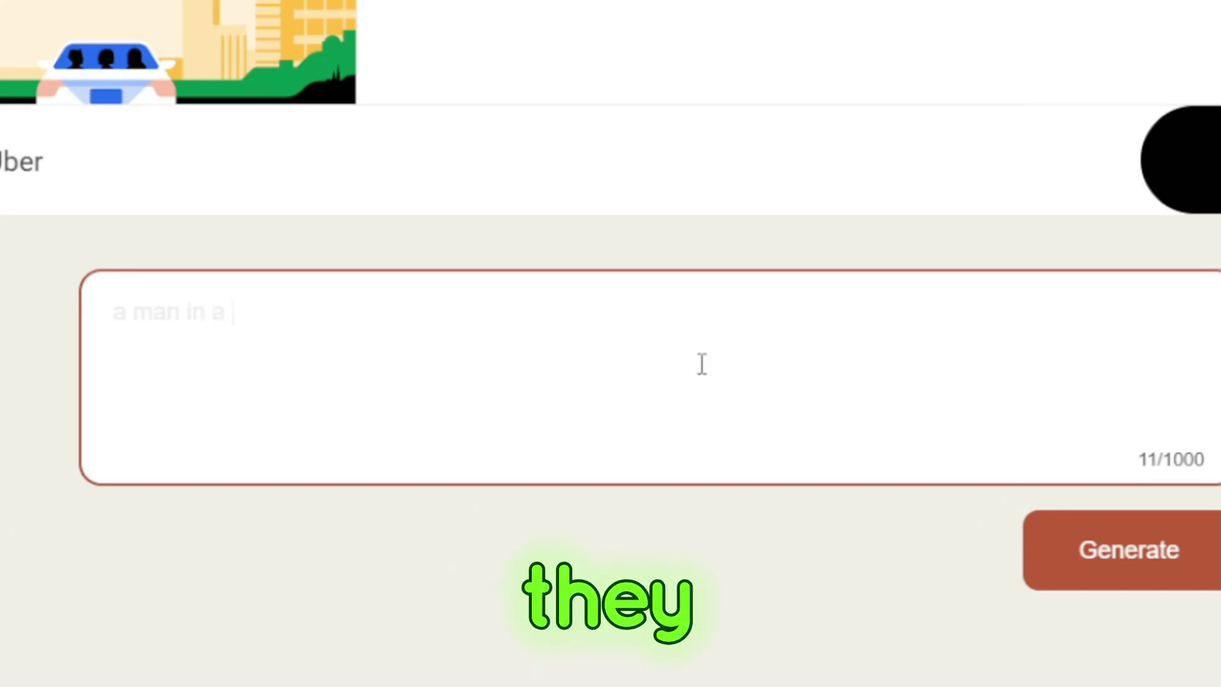
key("BackSpace")
key("BackSpace")
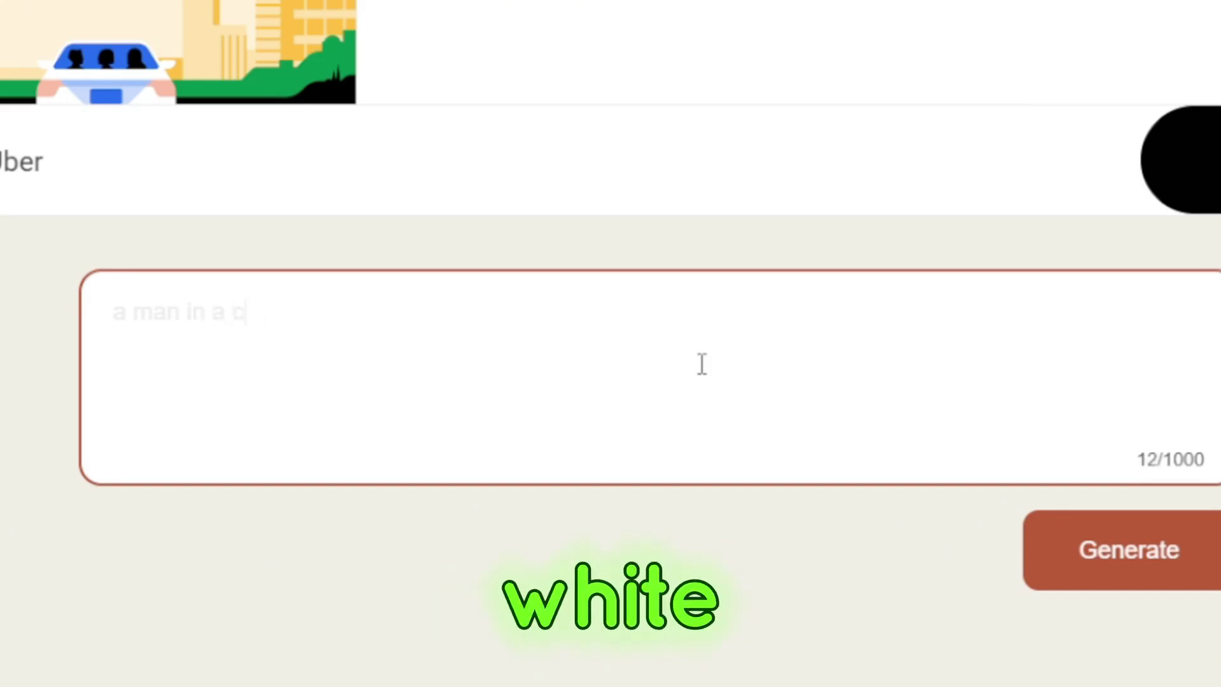
key("BackSpace")
type("suit, drinking ")
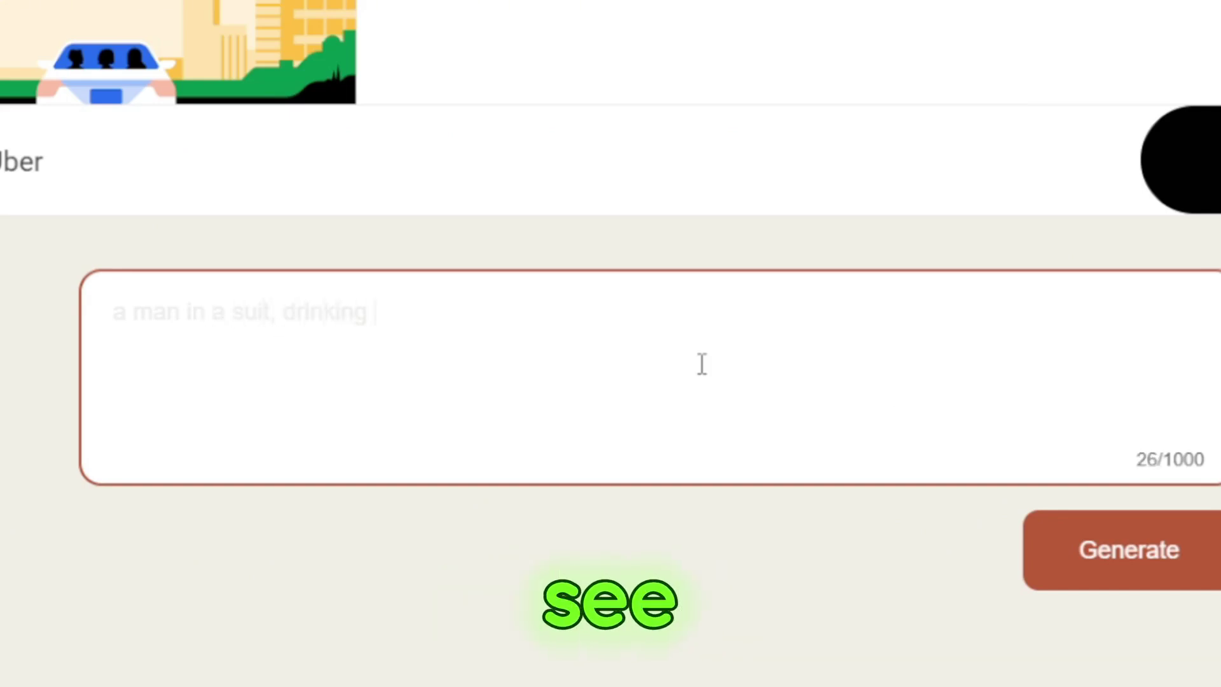
type("cofee in the morning")
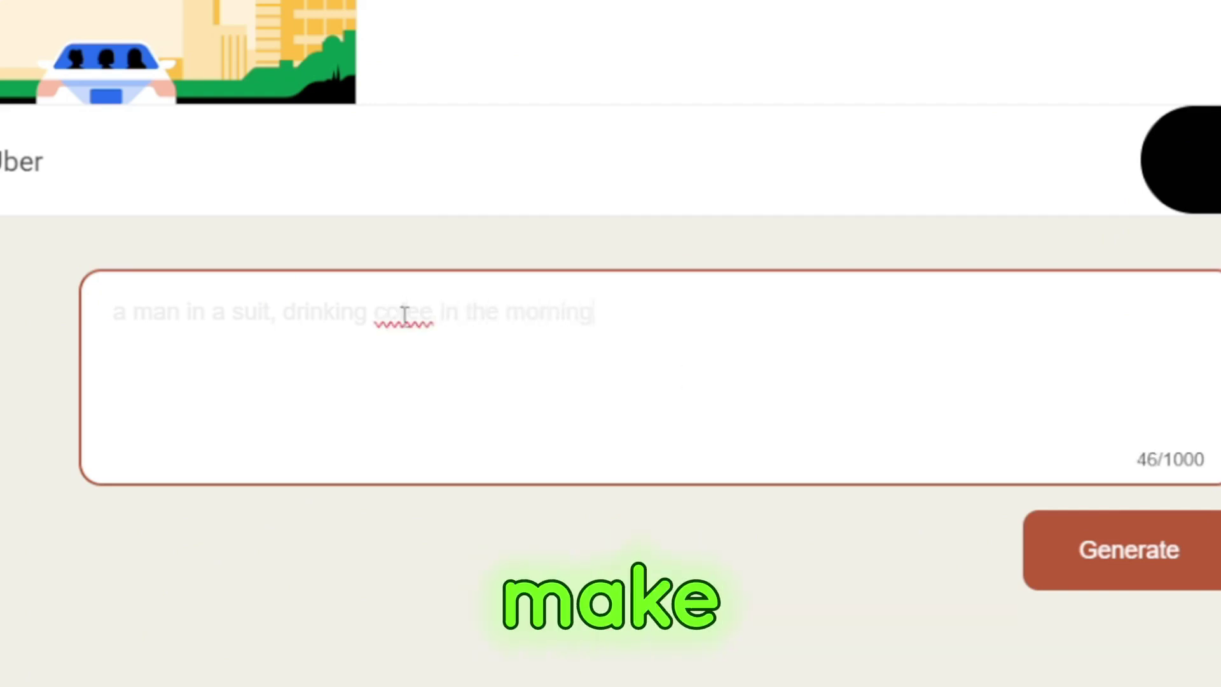
right_click(404, 314)
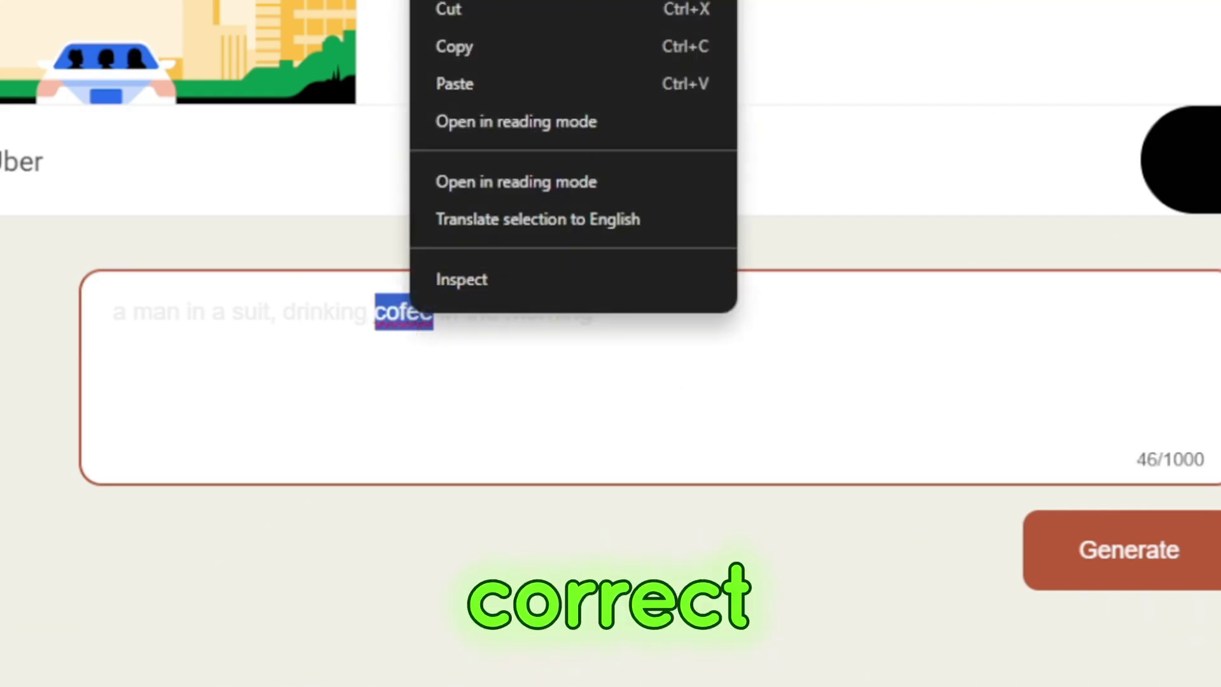
left_click(445, 2)
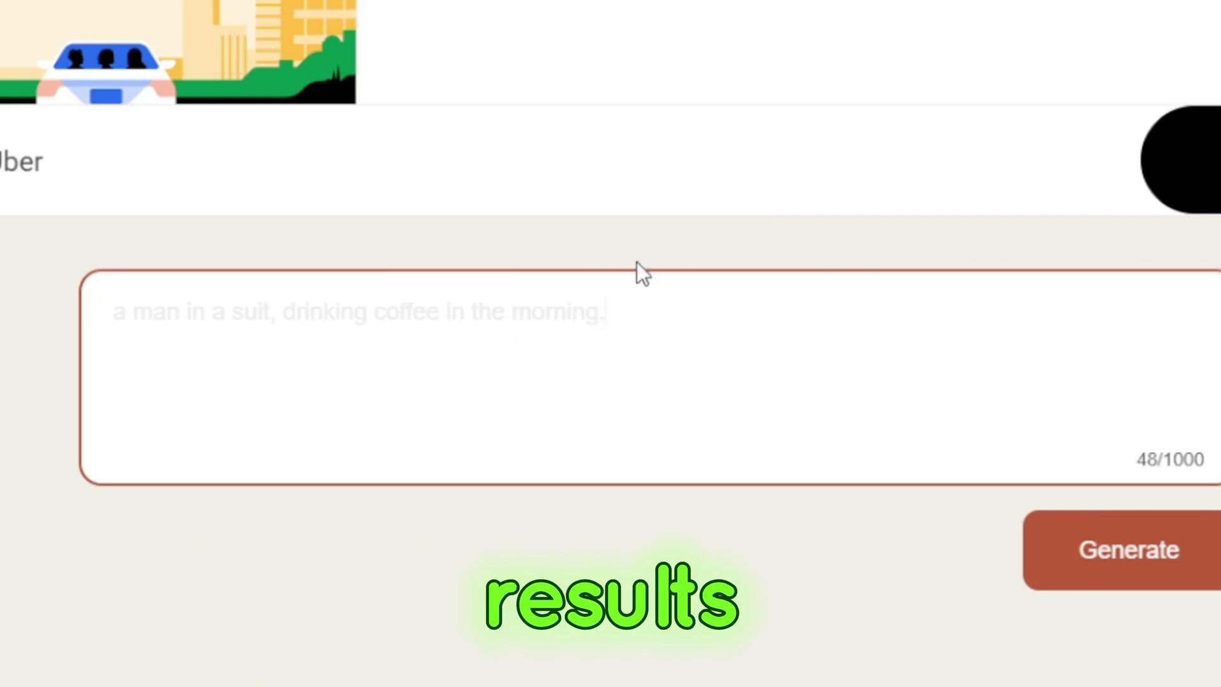
- Generate the video from the suit-and-coffee prompt and highlight the notice about generation and queue times
left_click(1135, 558)
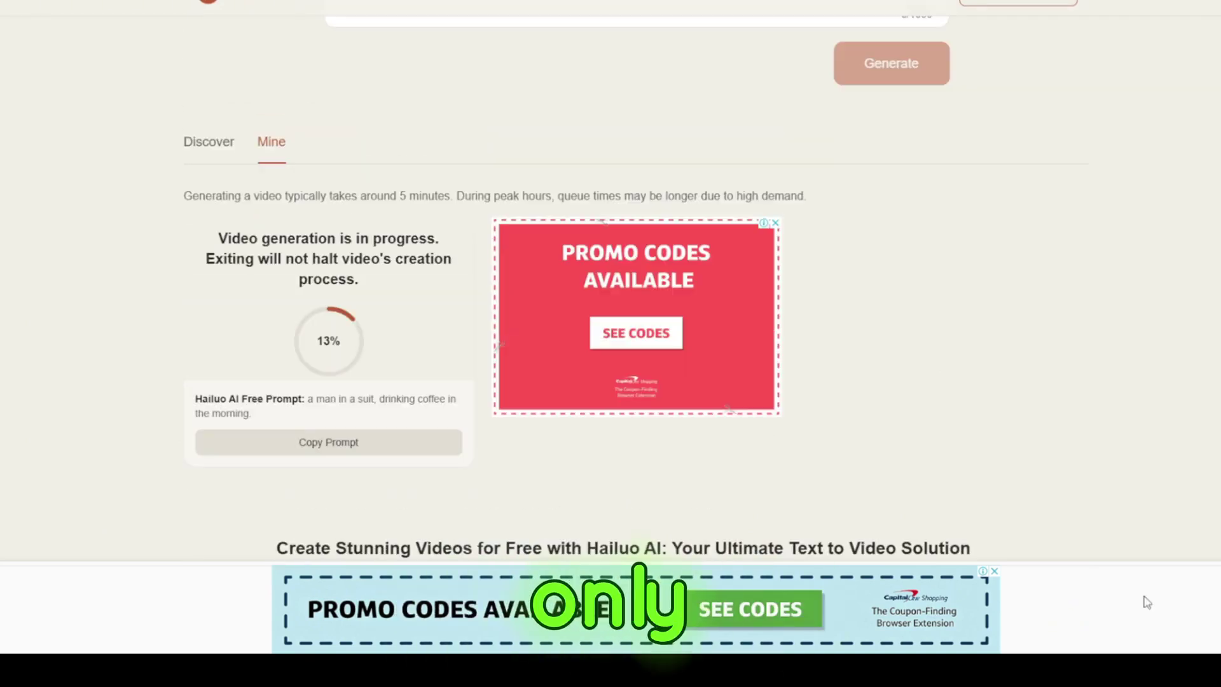
left_click_drag(178, 206, 809, 190)
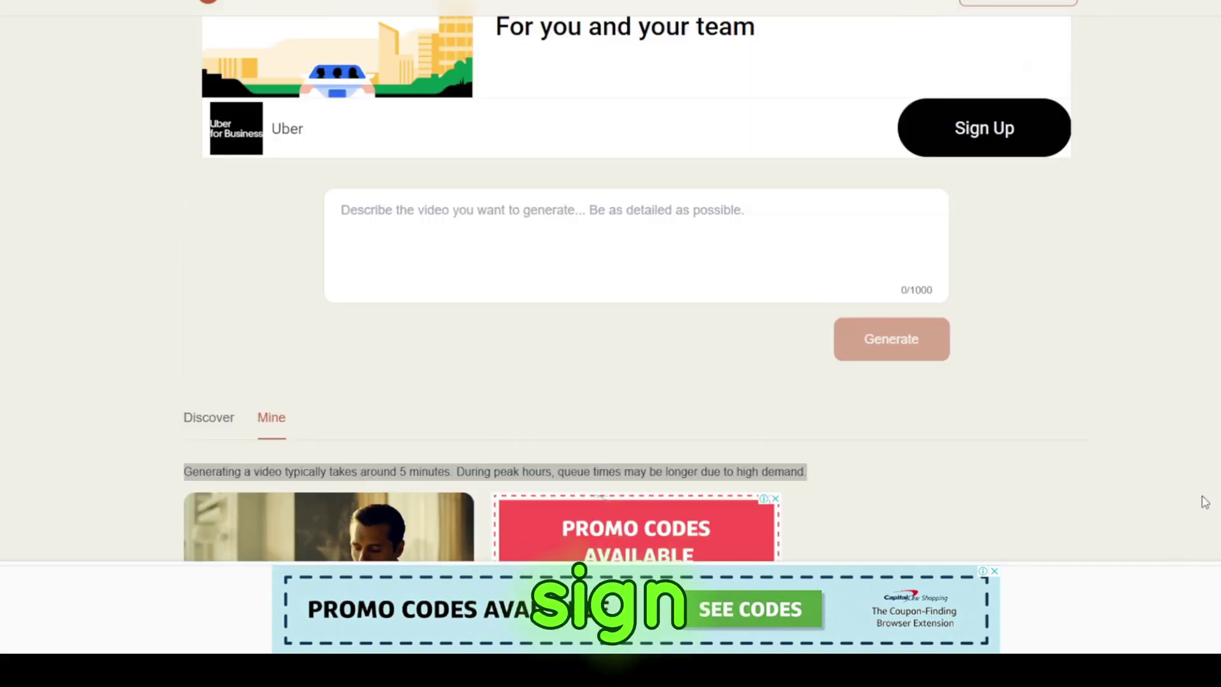
left_click(1202, 501)
- Play the generated video of the man in the suit drinking coffee
scroll(941, 540, "up", 3)
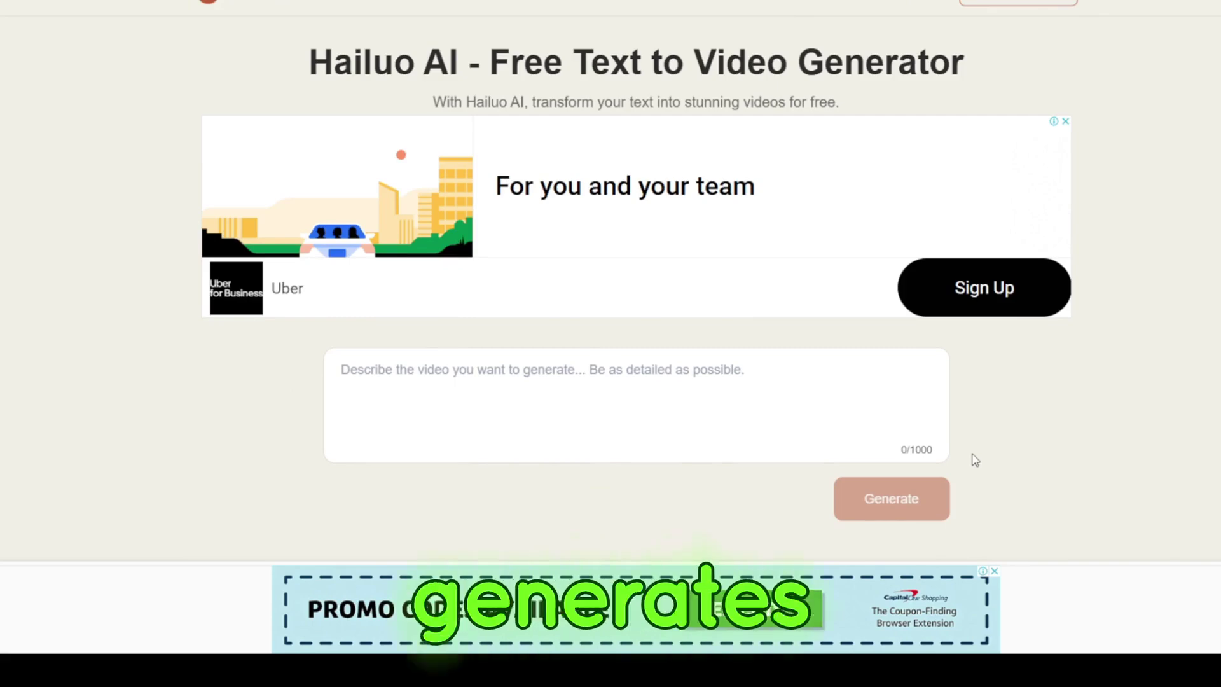
scroll(971, 458, "down", 7)
left_click(201, 346)
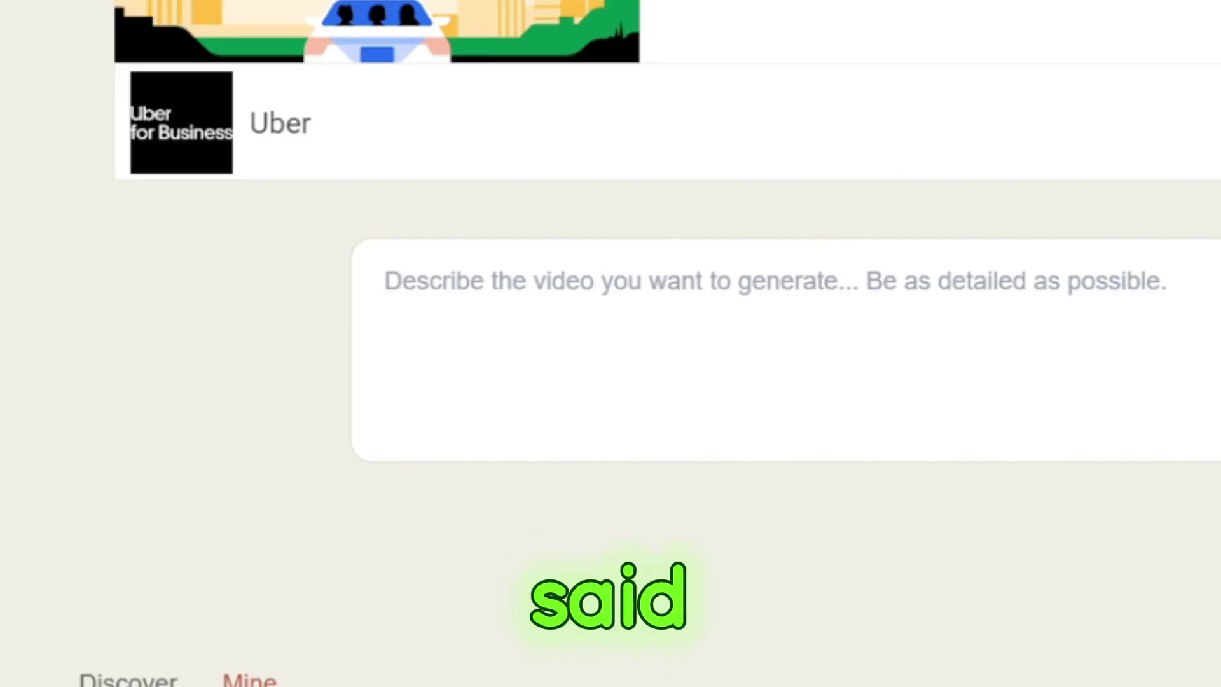
- Switch to DeepSeek and send the request "make a very well detailed prompt about a man drinking coffee. in about 450 chars"
left_click(693, 287)
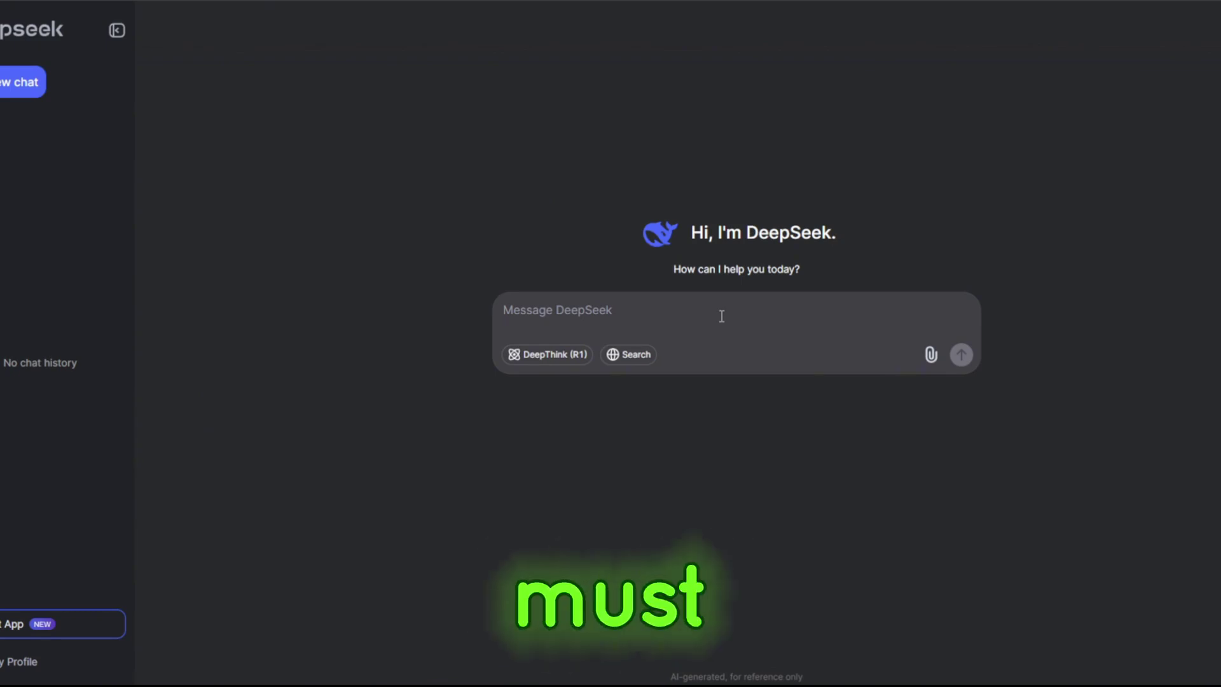
type("make a very ")
type("w")
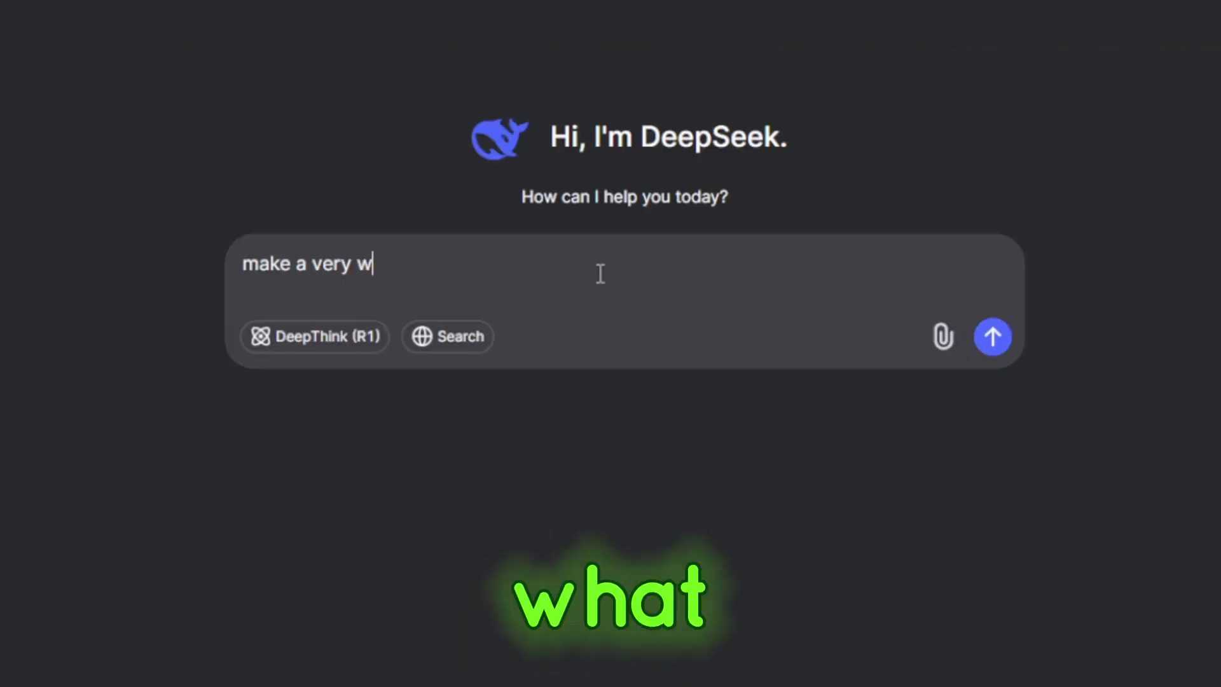
type("ell detailed prompt a")
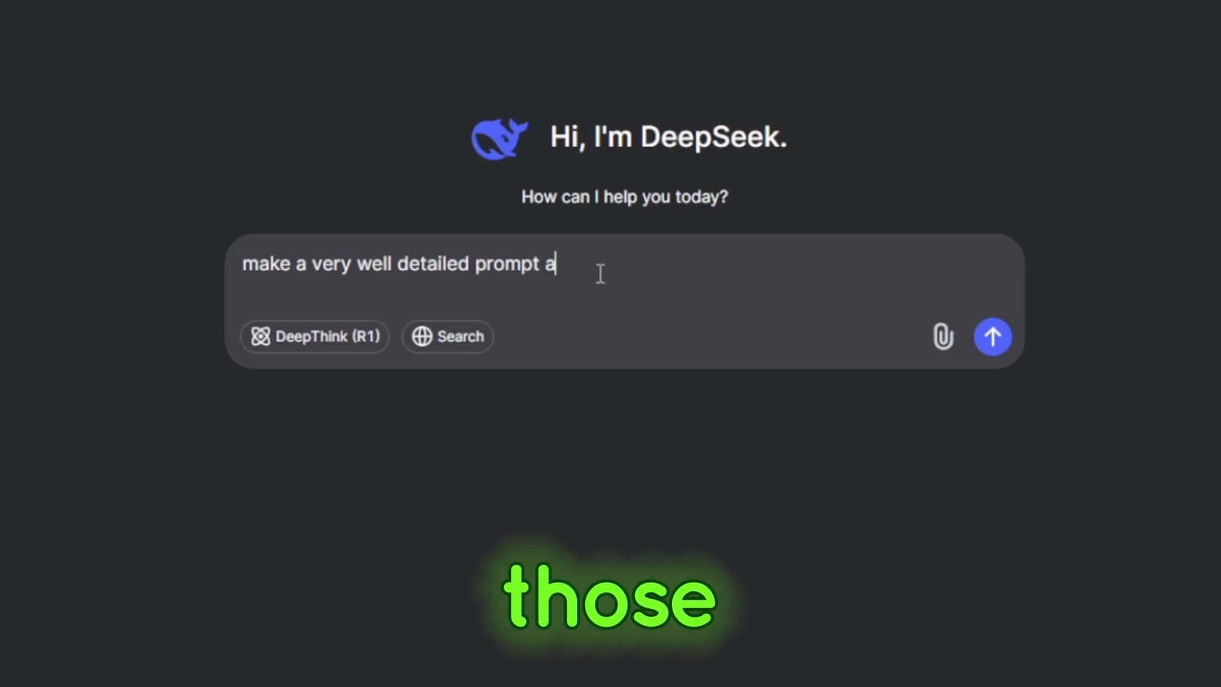
type("bout a man drinkin")
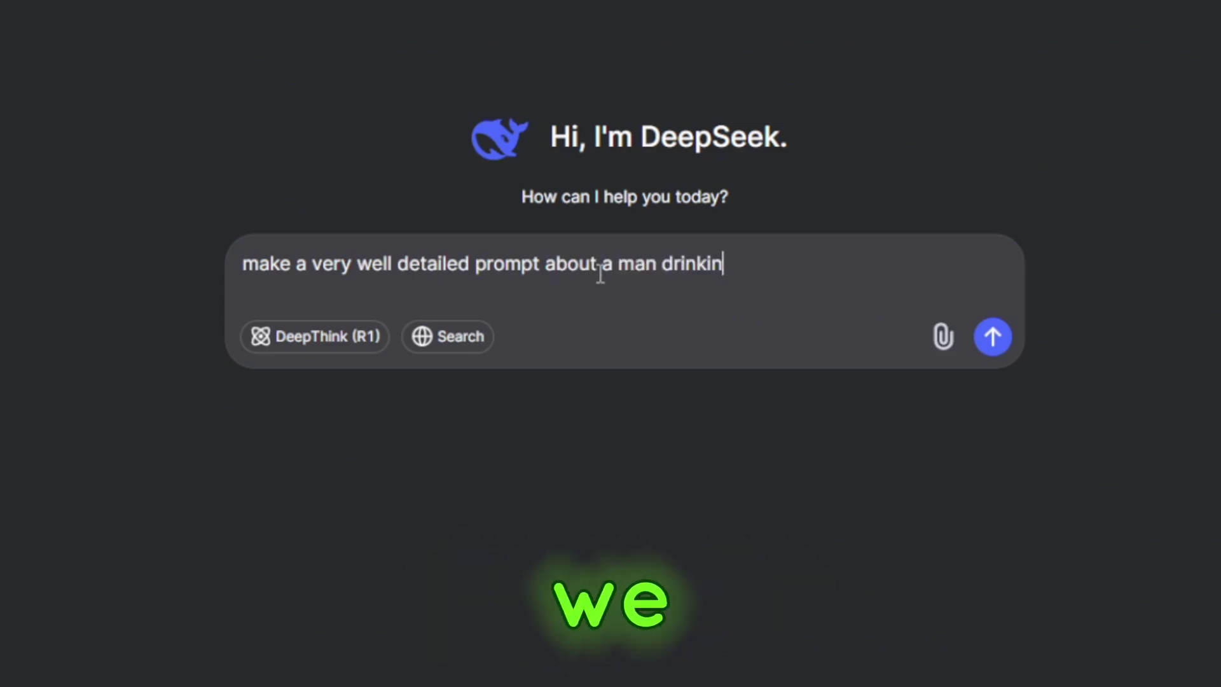
type("g coffee.")
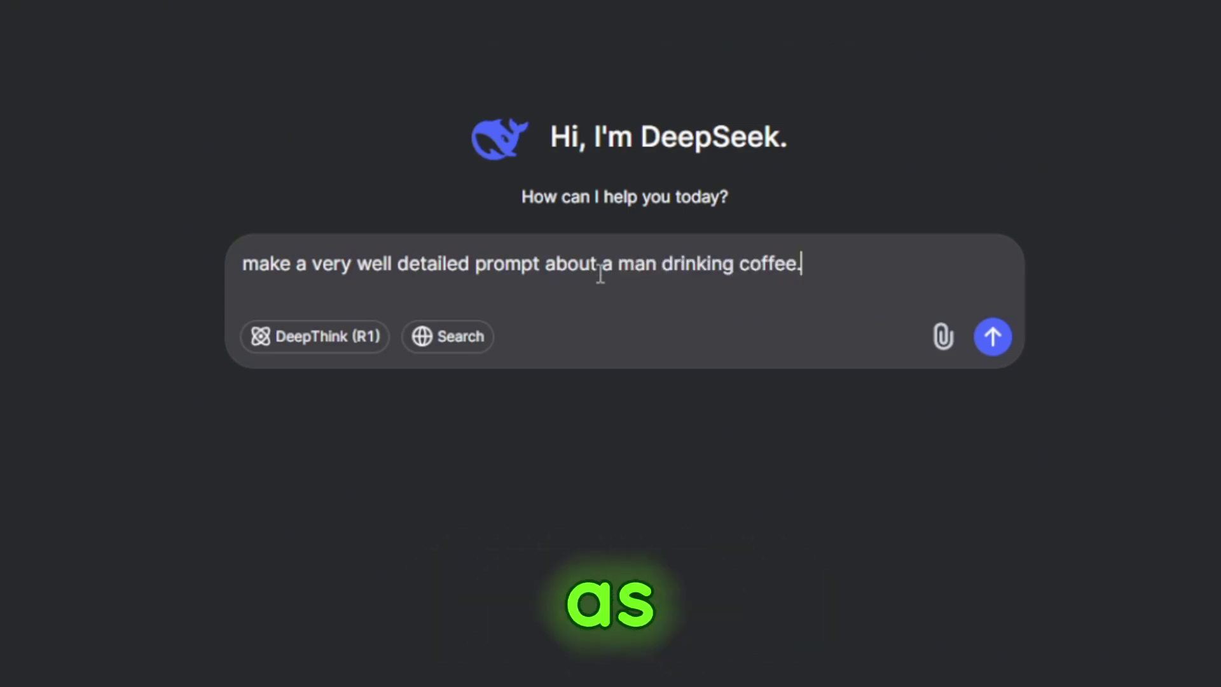
type(" in about 450 chas")
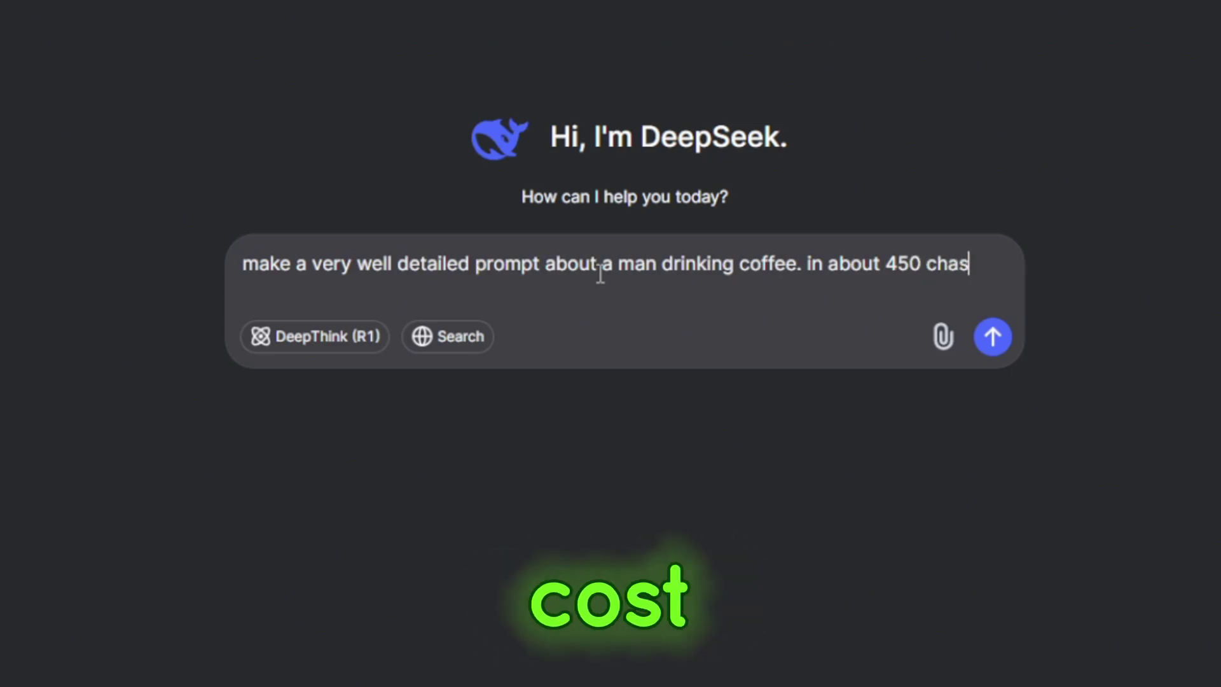
type("r")
key("BackSpace")
key("BackSpace")
type("rs")
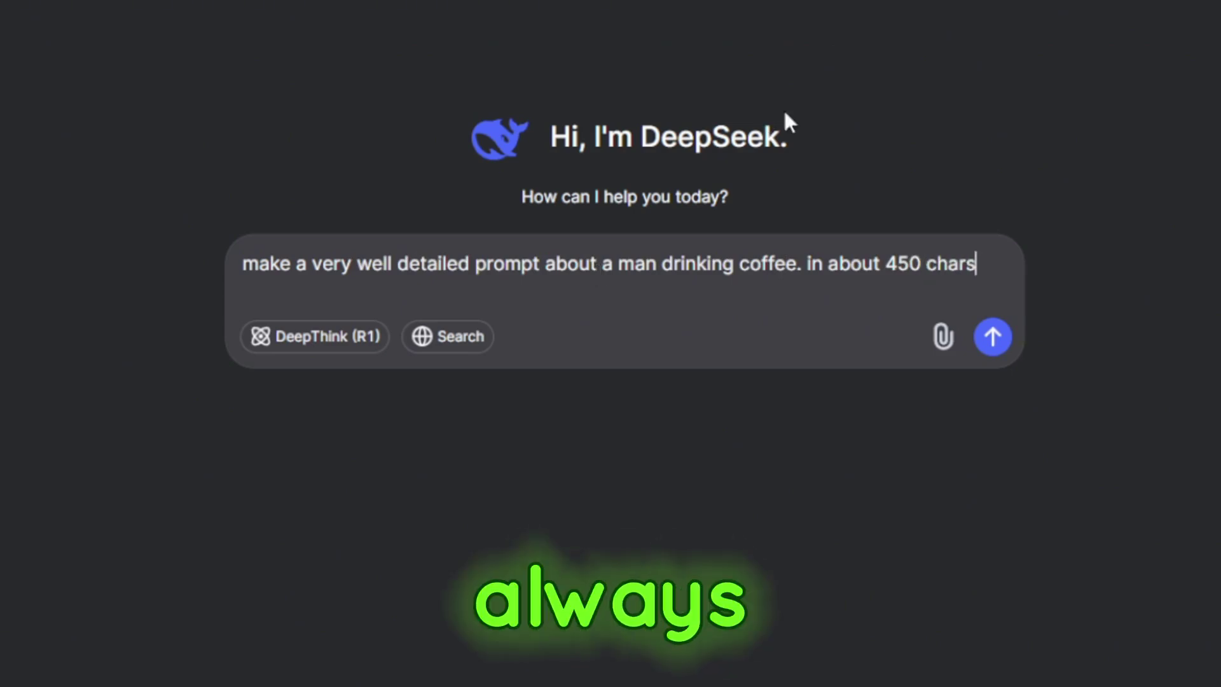
left_click(990, 337)
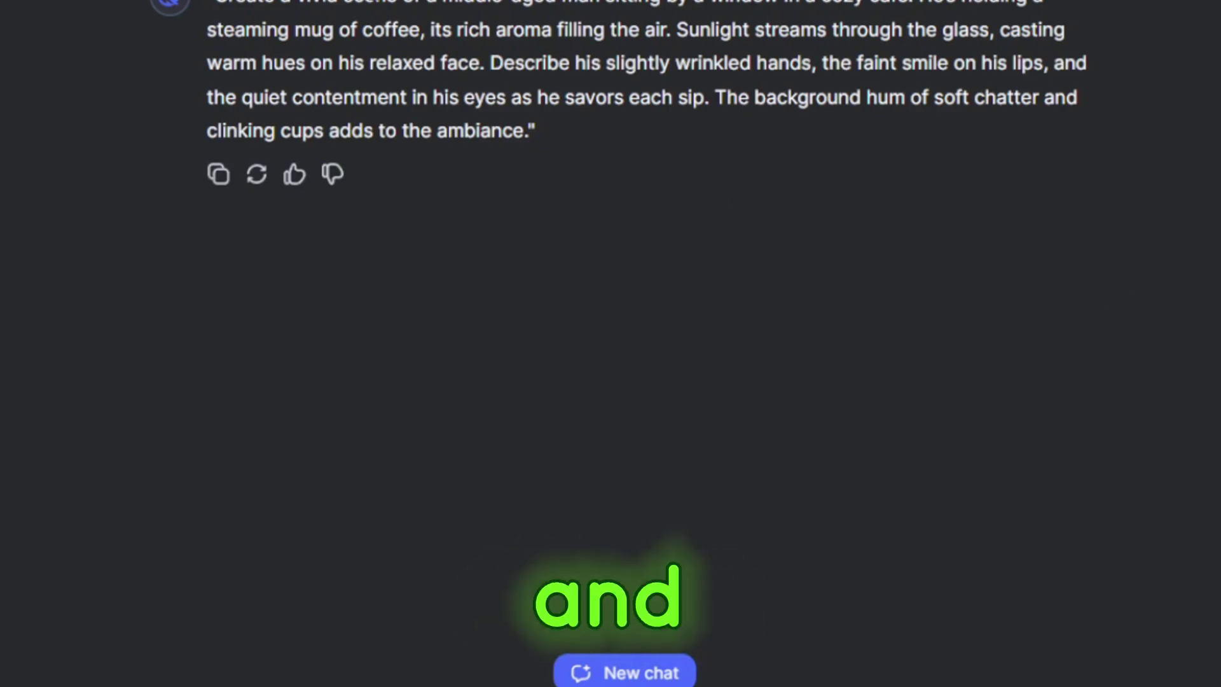
- Copy DeepSeek's café coffee prompt and paste it without quotation marks as the text-to-video prompt in Hailuo AI Free
left_click_drag(209, 5, 531, 135)
key("ctrl+c")
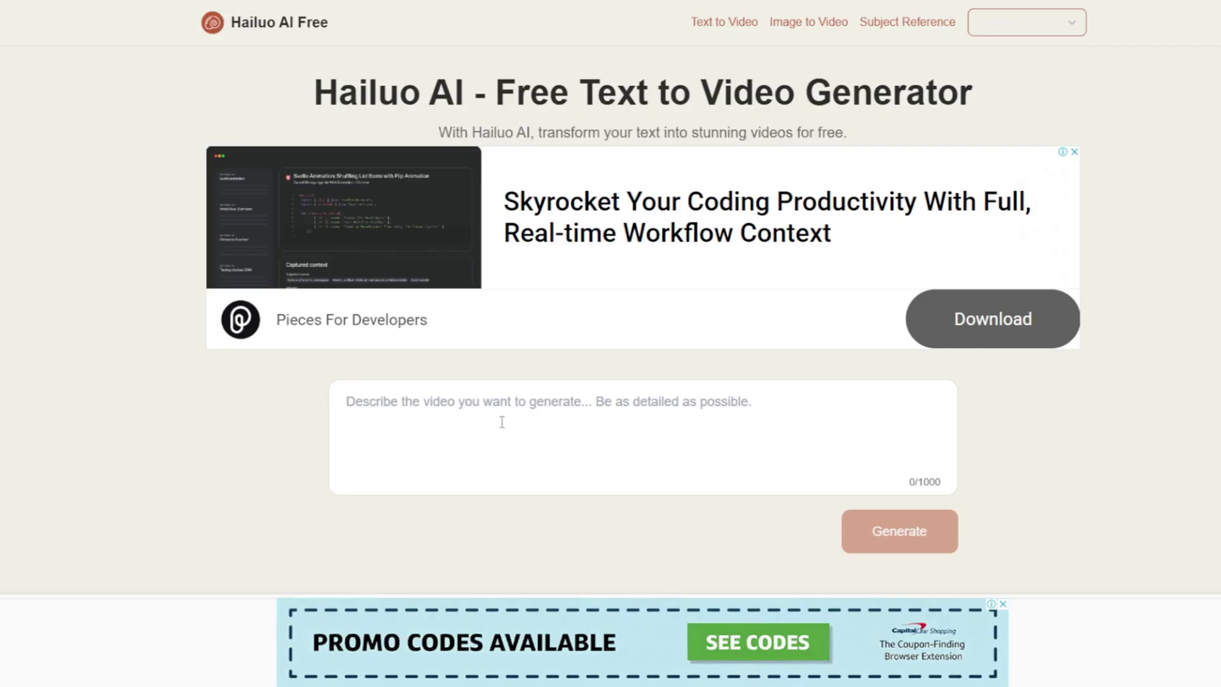
left_click(501, 407)
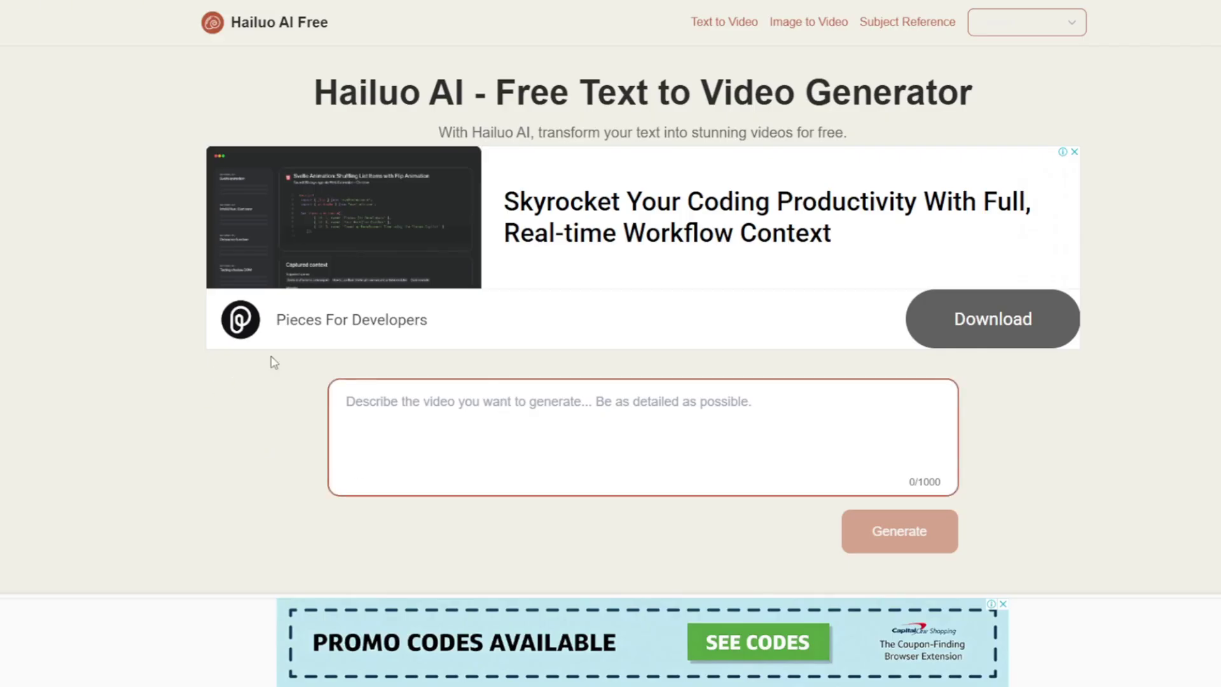
key("ctrl+v")
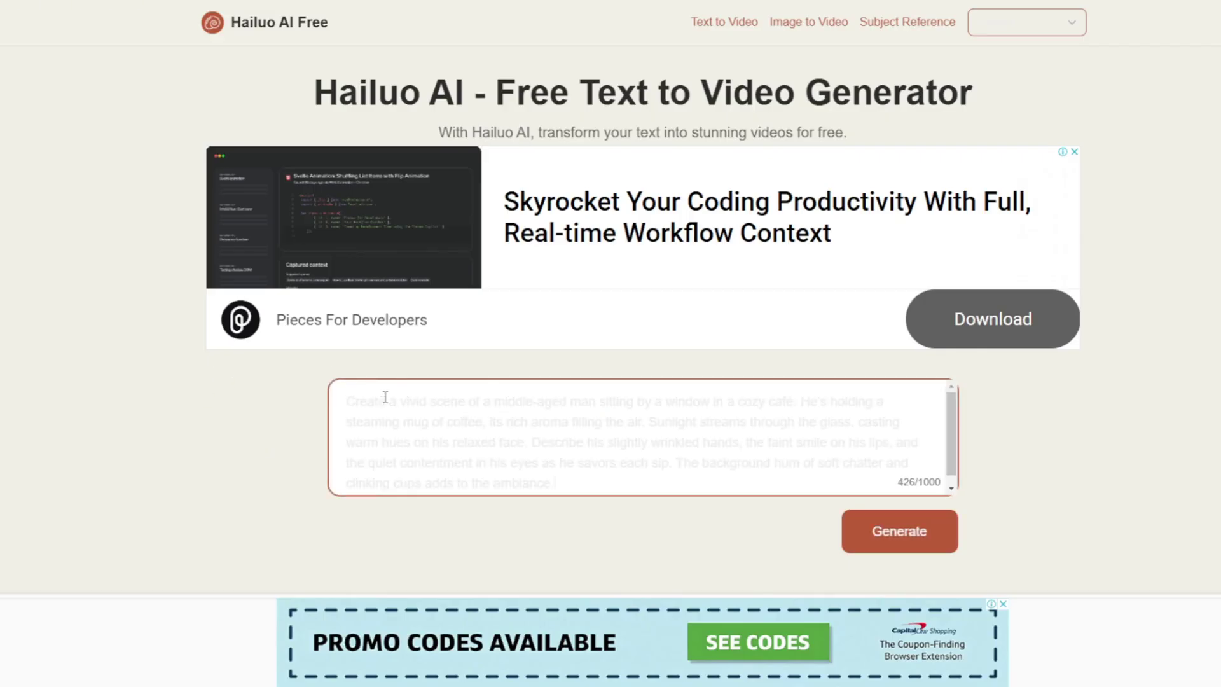
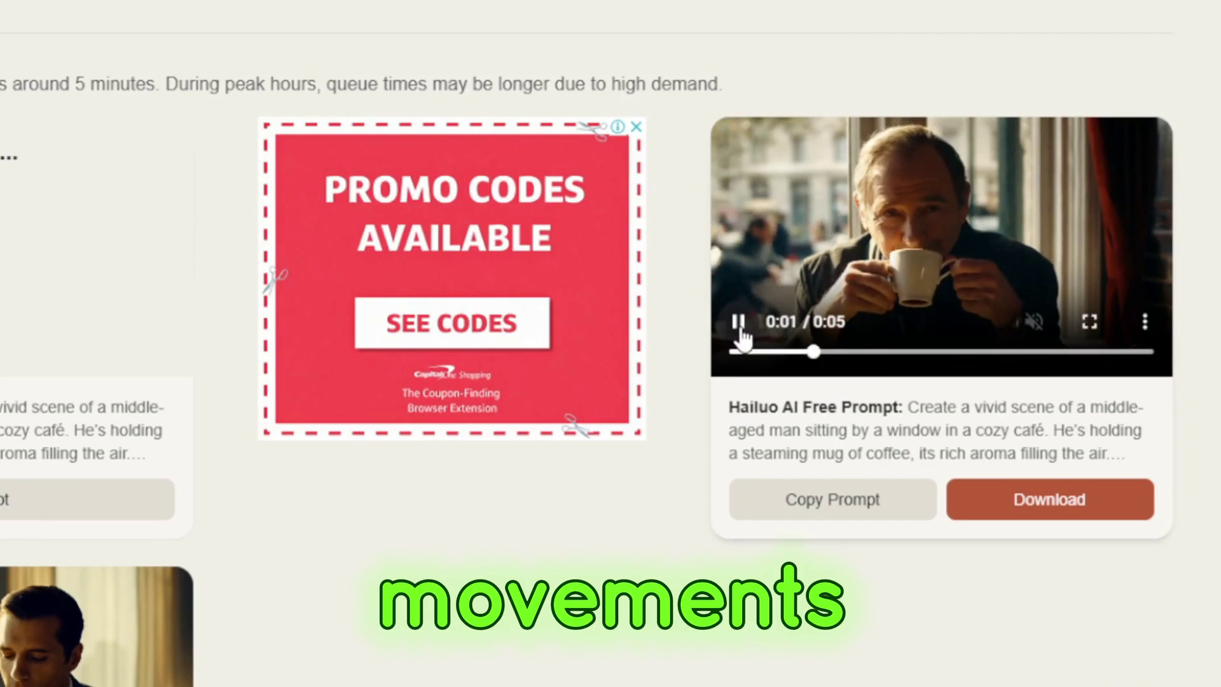
- Watch the generated video of the middle-aged man in the café at full screen and return to the generated videos
left_click(1089, 321)
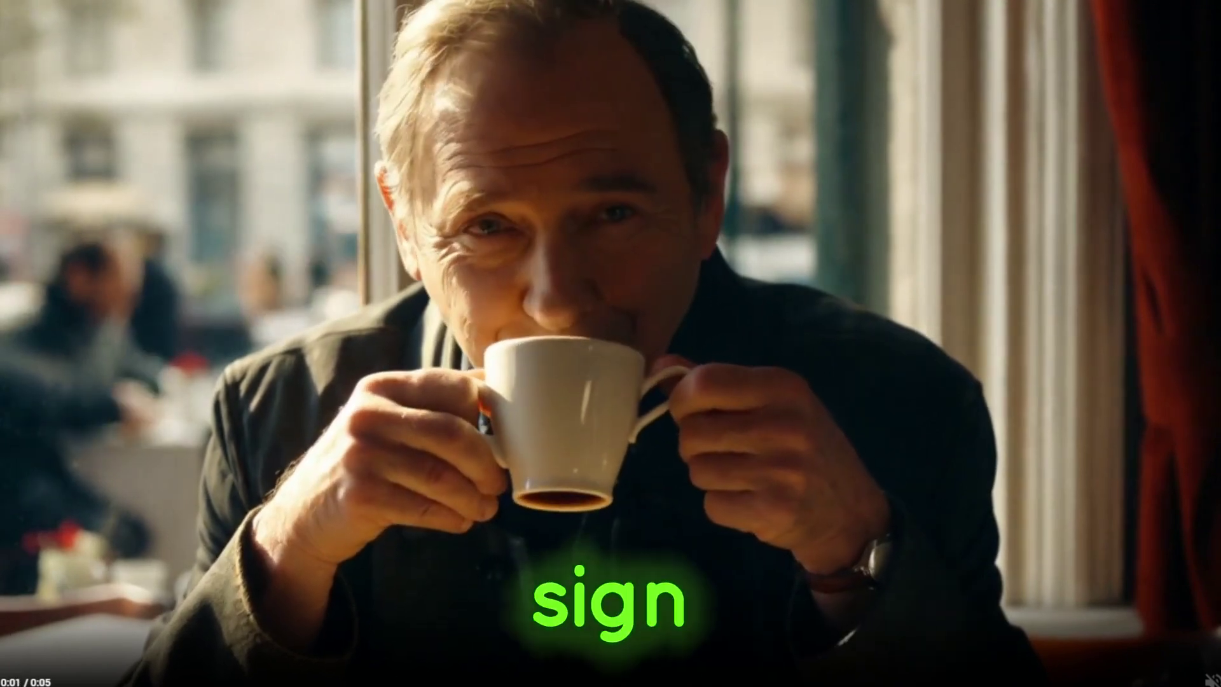
key("Escape")
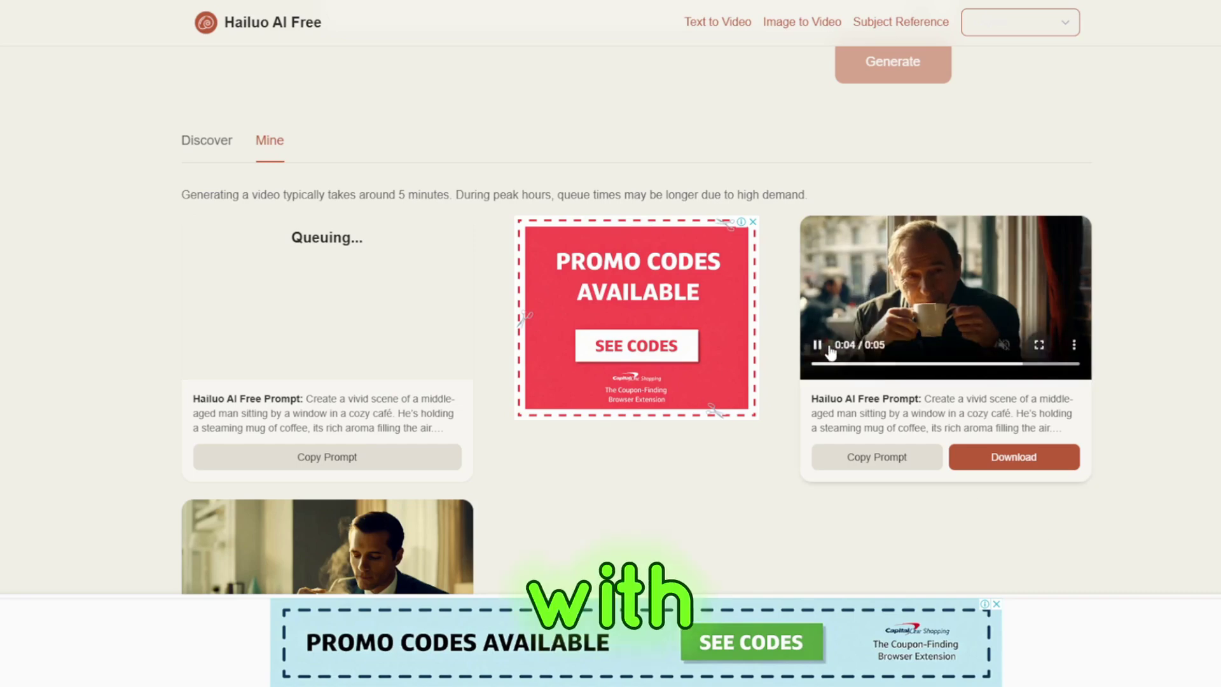
scroll(776, 414, "up", 5)
scroll(869, 525, "down", 3)
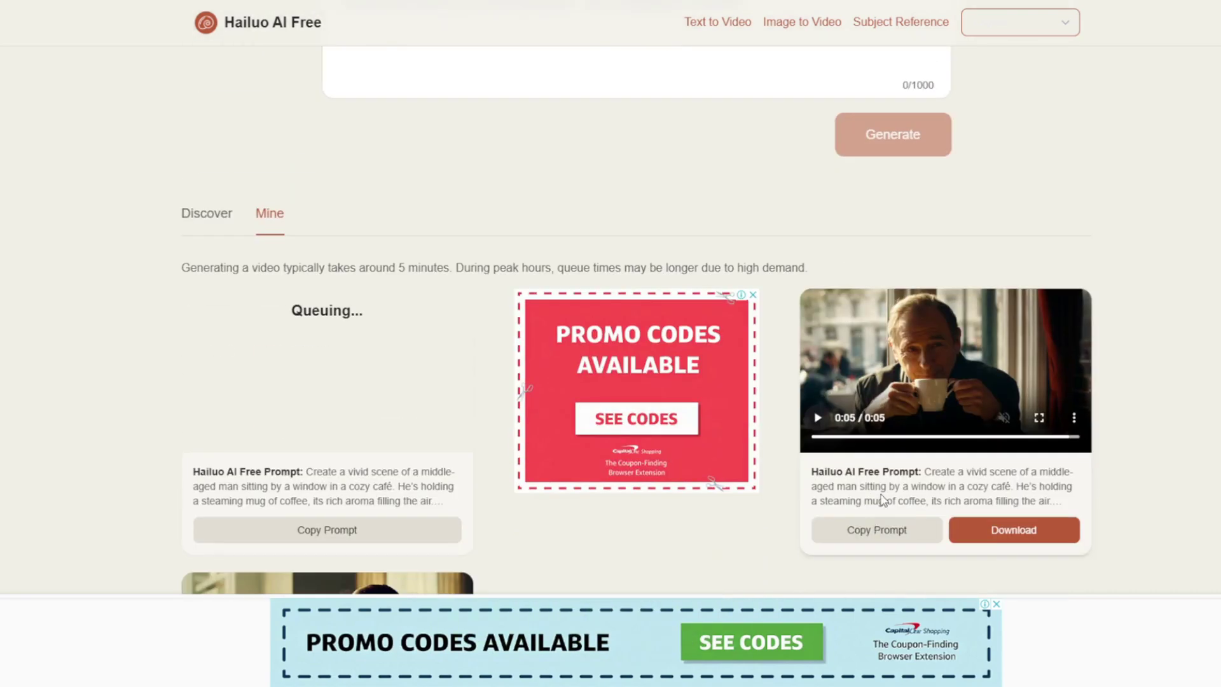
scroll(1144, 634, "down", 1)
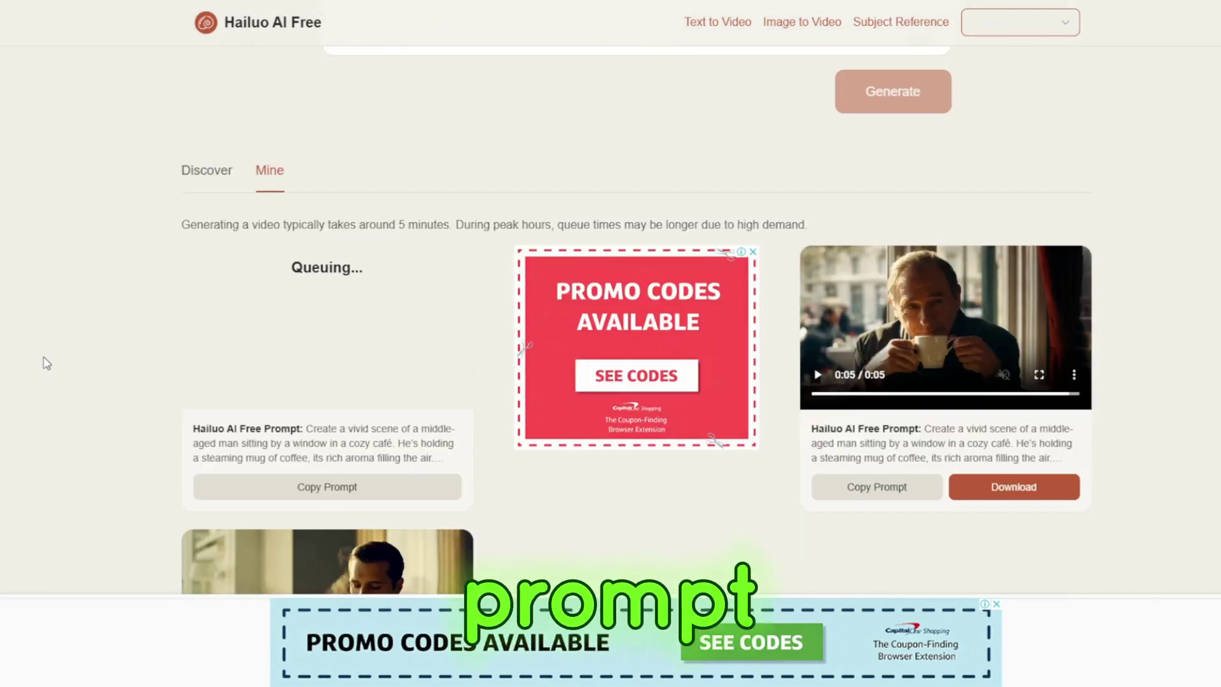
- Generate a video from the detailed prompt about a young woman in her late 20s taking a mirror selfie video in her bedroom
scroll(210, 440, "up", 5)
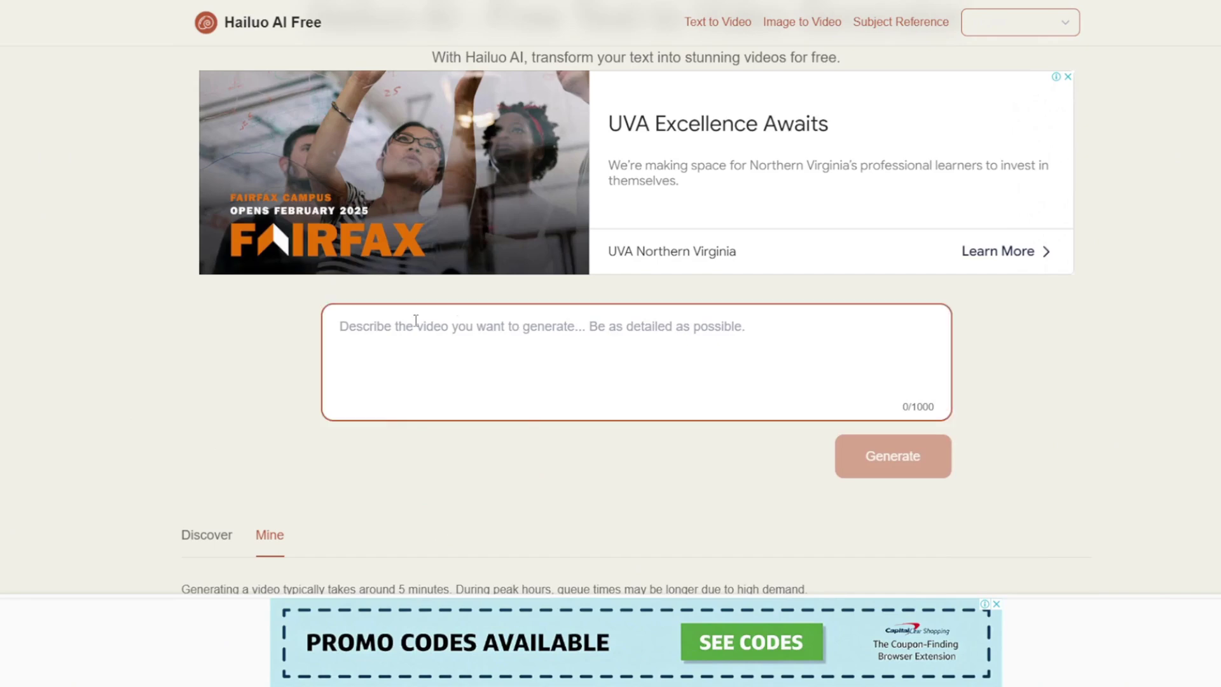
type("A young woman in her late 20s standing in her brightly lit bedroom, holding her phone to take a mirror selfie video. She's wearing a casual yet stylish outfit—oversized sweater and jeans—with her hair slightly tousled. The room is cozy, with fairy lights strung across the wall, a neatly made bed, and a few plants adding life to the space. She smiles confidently, adjusting her angle, as natural light from the window highlights her features. The video captures her playful energy and the modern, relatable vibe of self-expression.")
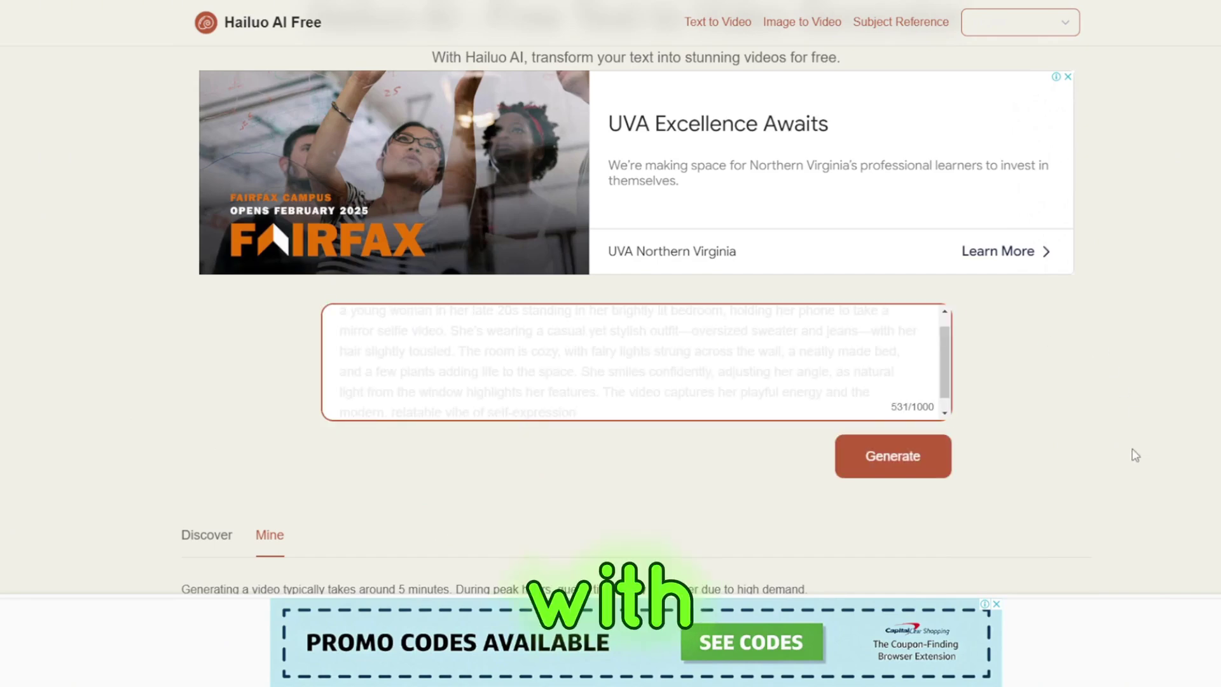
left_click(894, 466)
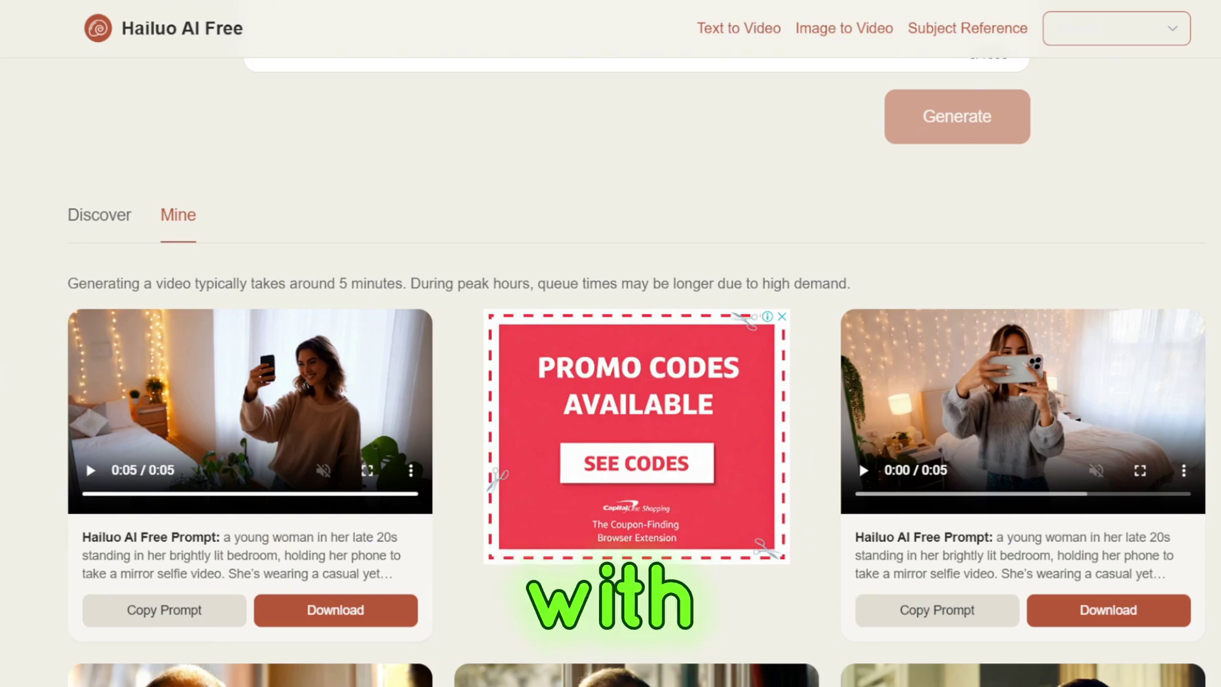
- Play the selfie video of the woman in the brown sweater at full screen and download it
key("ctrl+plus")
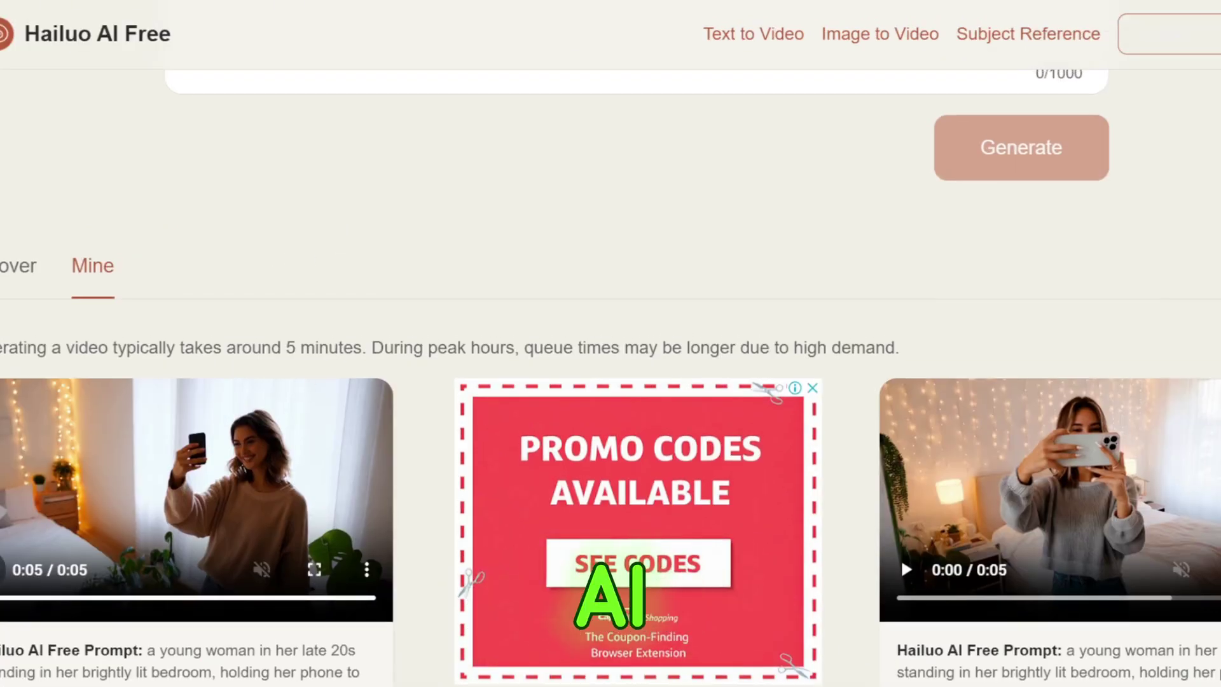
key("ctrl+minus")
left_click(90, 476)
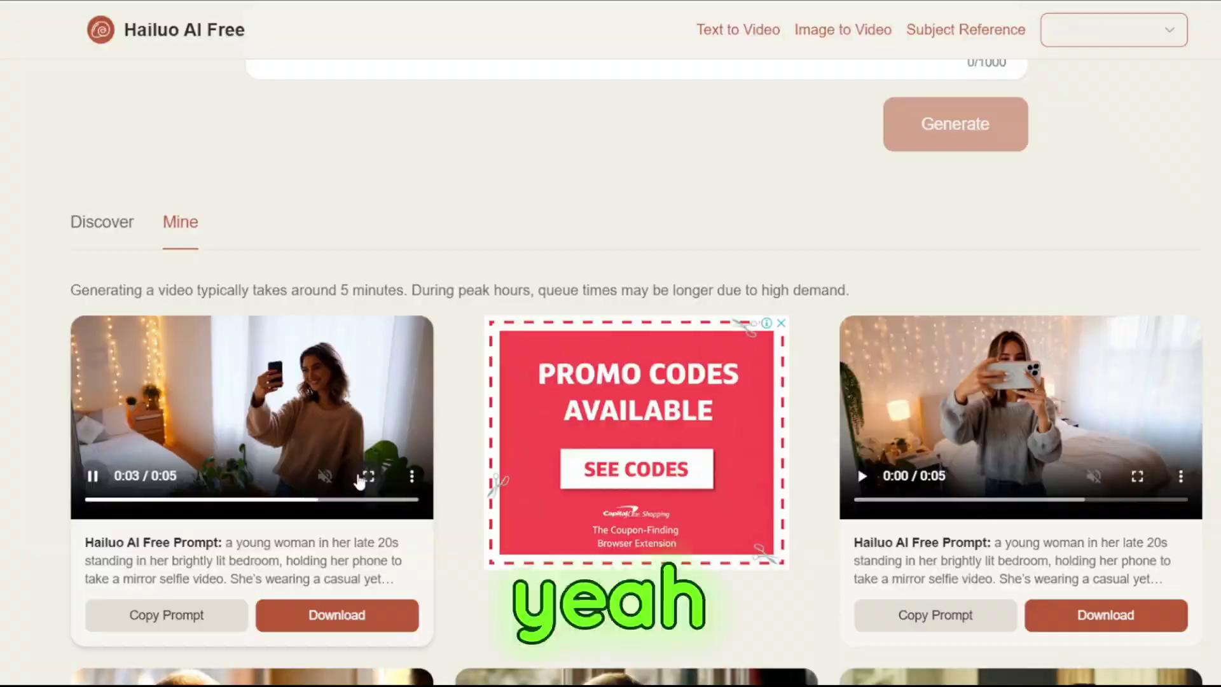
left_click(367, 476)
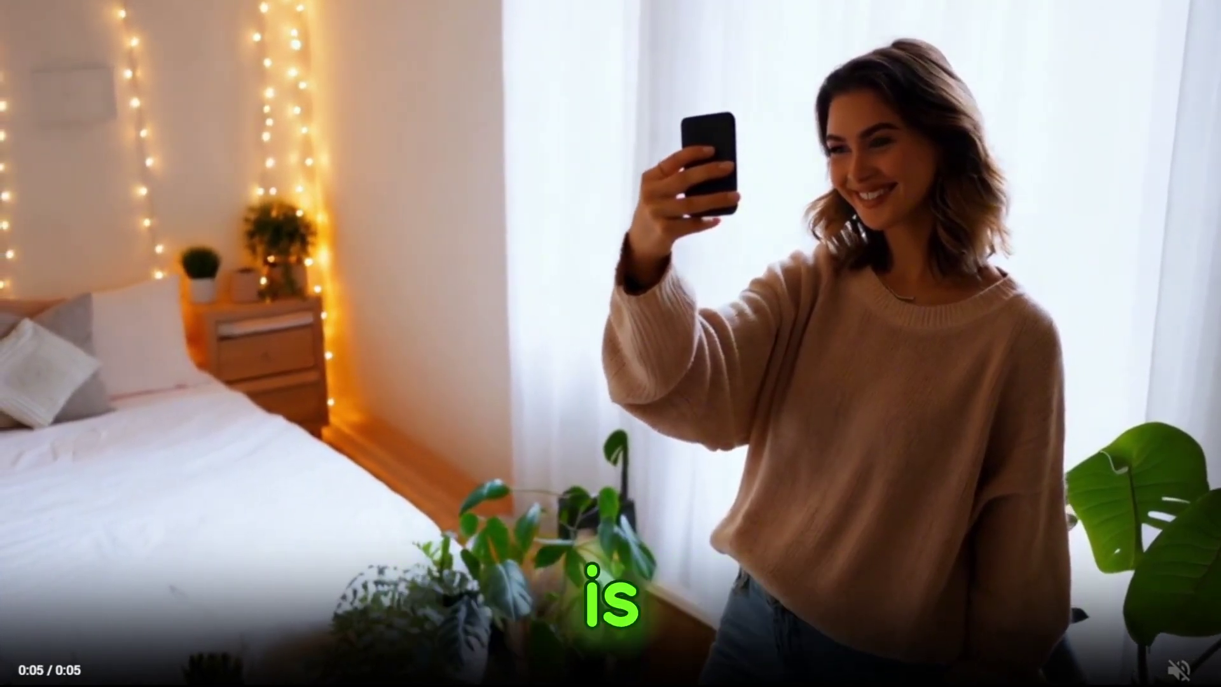
key("Escape")
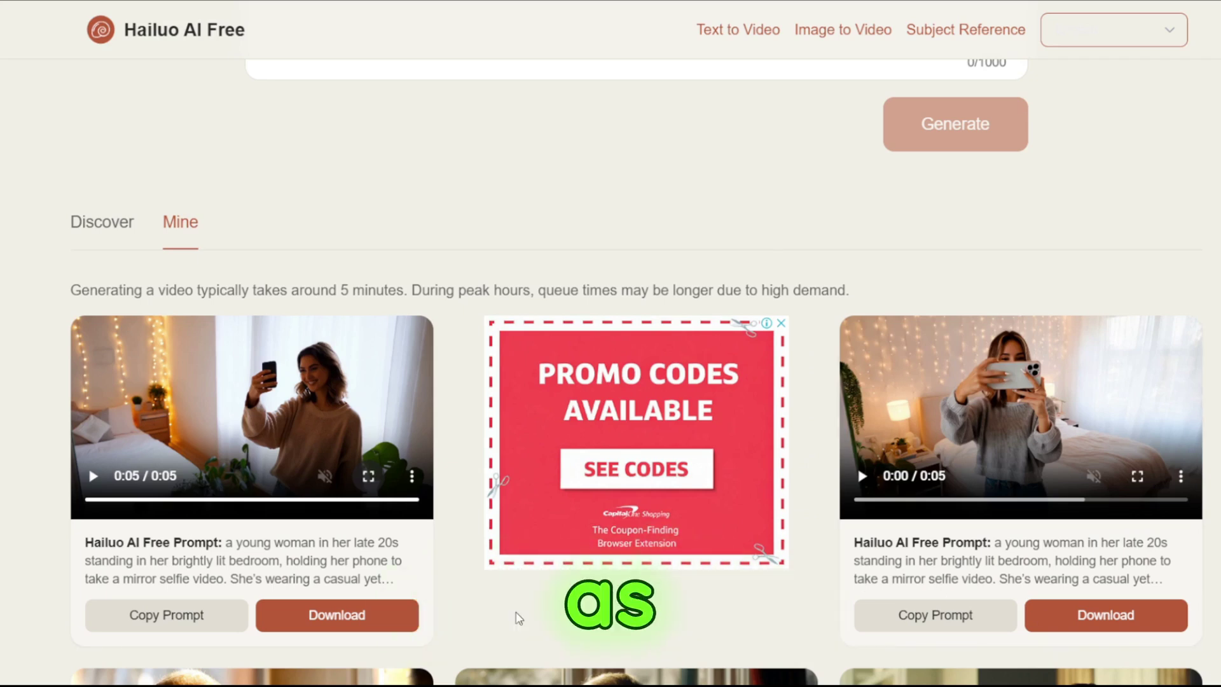
left_click(369, 623)
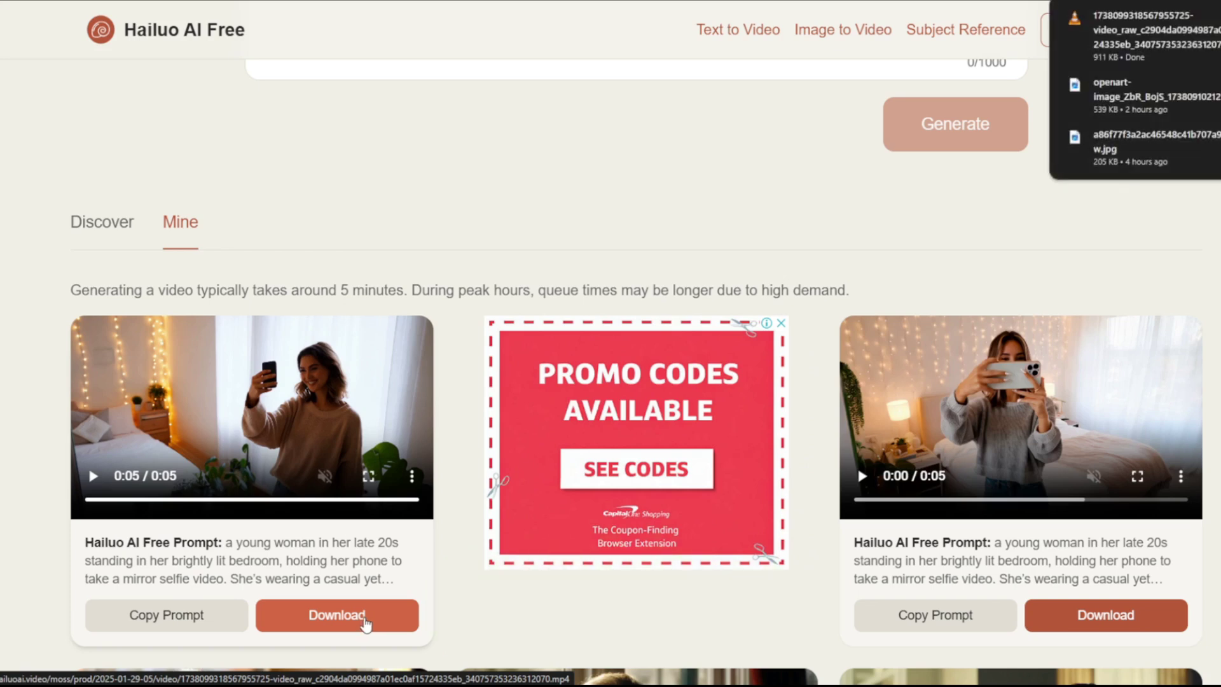
- Open the image-to-video generator and upload the mirror selfie of the woman in the white shirt
left_click(851, 30)
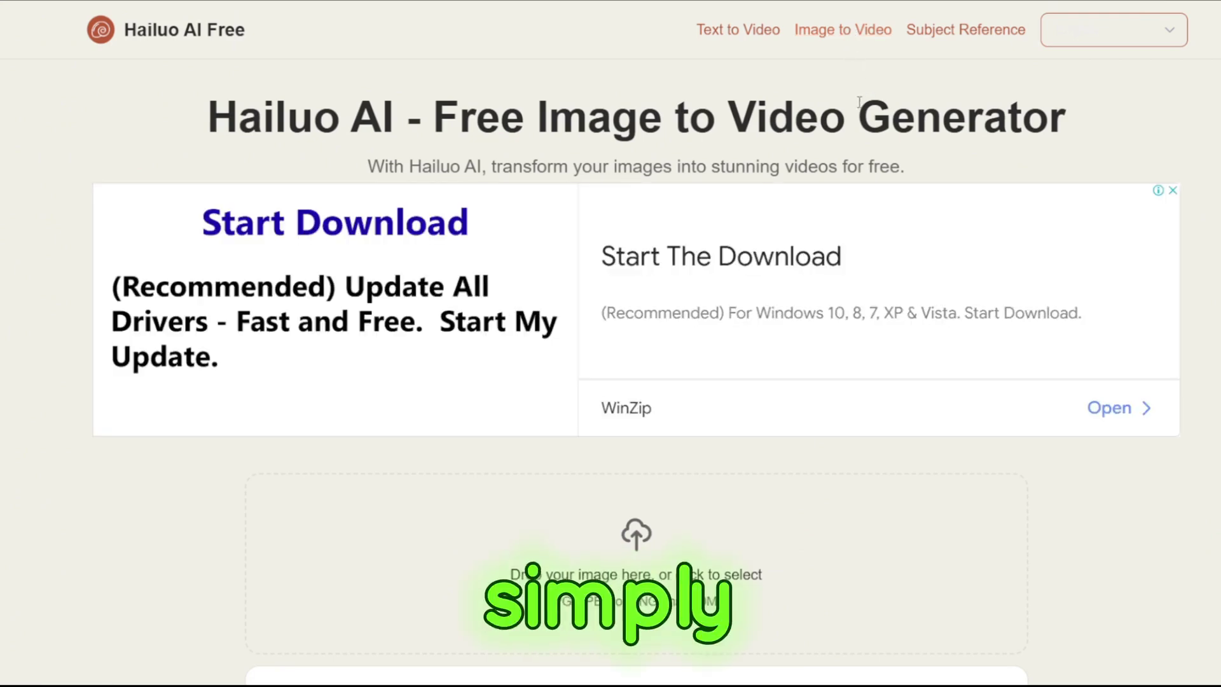
scroll(1170, 343, "down", 5)
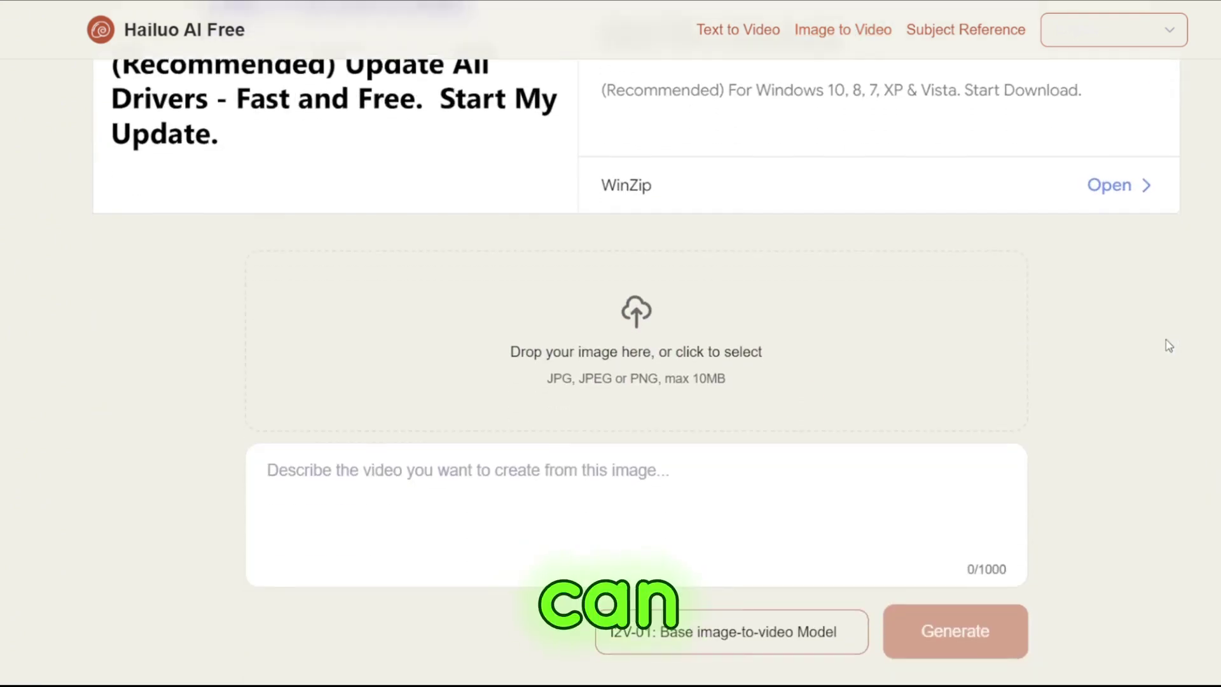
scroll(511, 343, "up", 2)
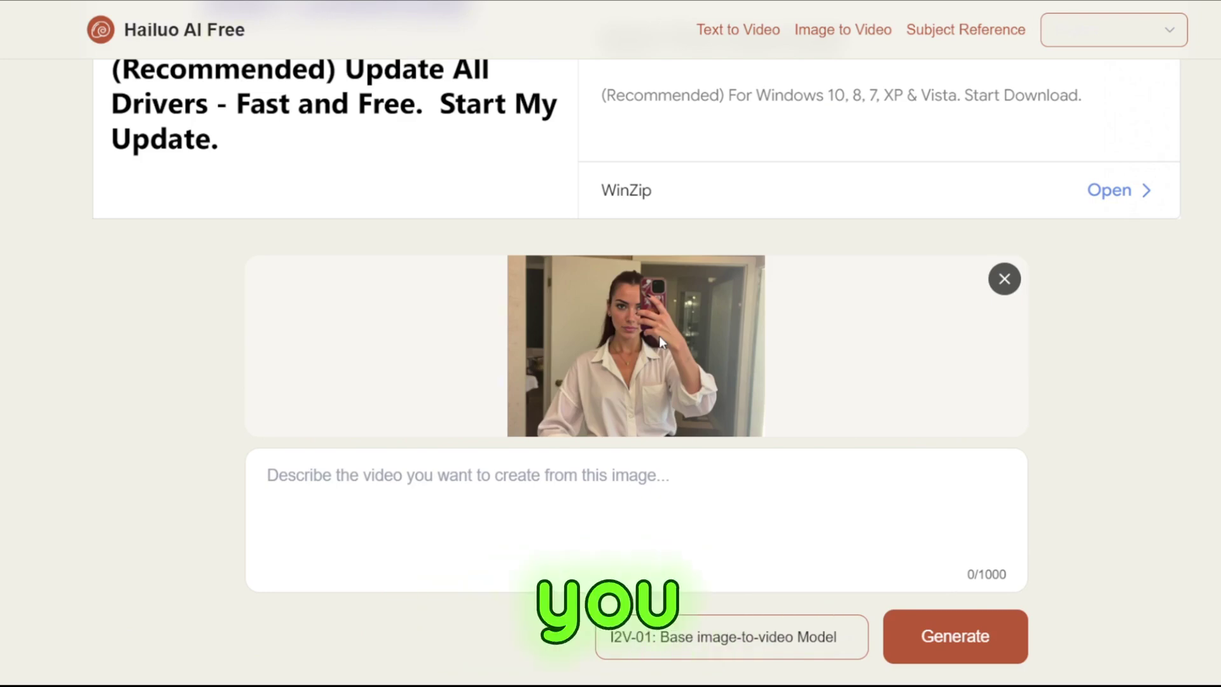
- Generate a video from the uploaded image with "I2V-01: Base image-to-video Model" and rewind the result to its start
scroll(761, 386, "down", 2)
left_click(623, 487)
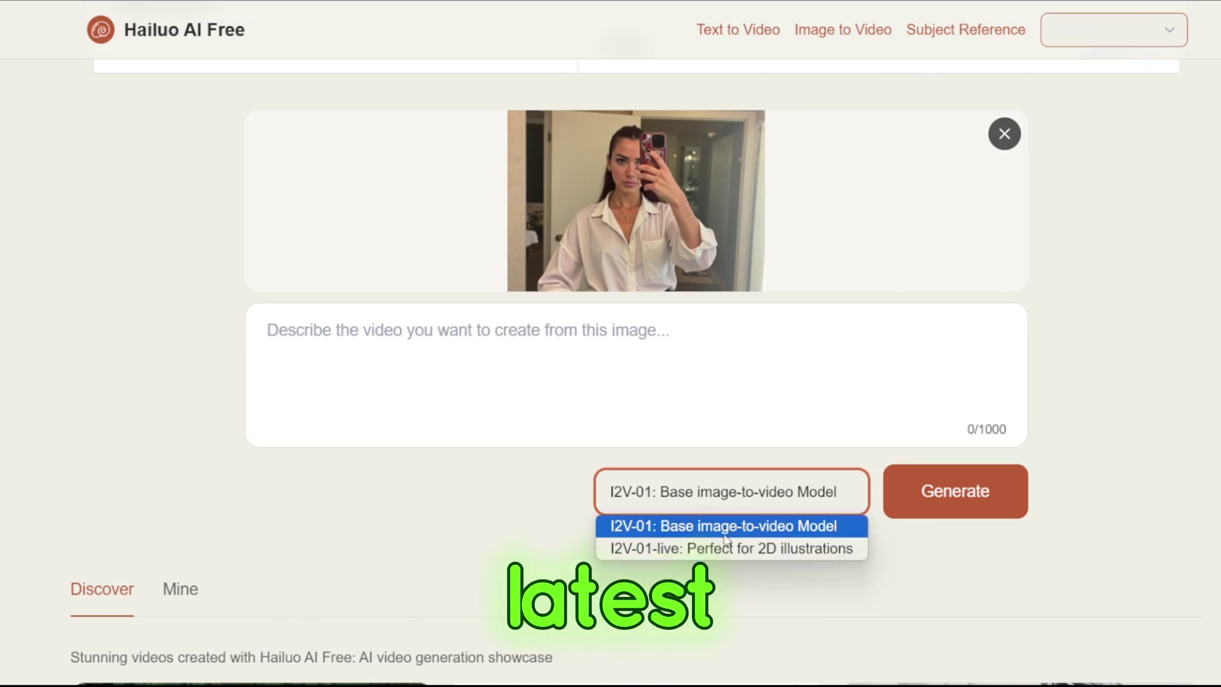
left_click(730, 532)
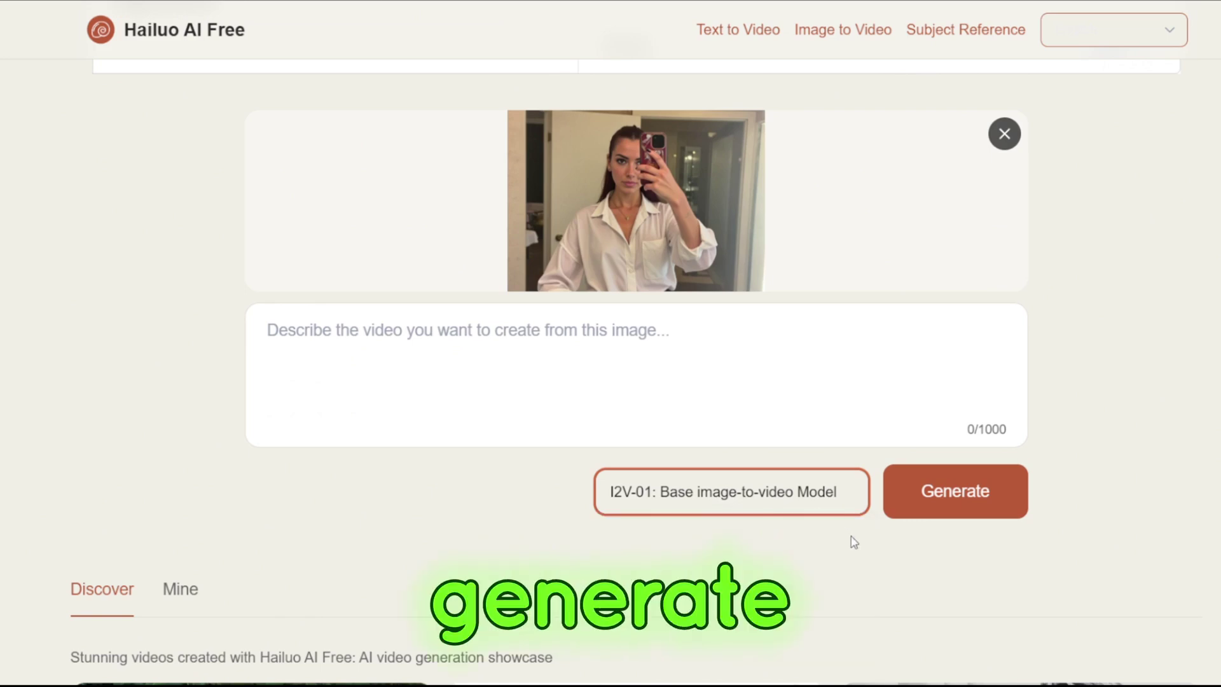
left_click(974, 502)
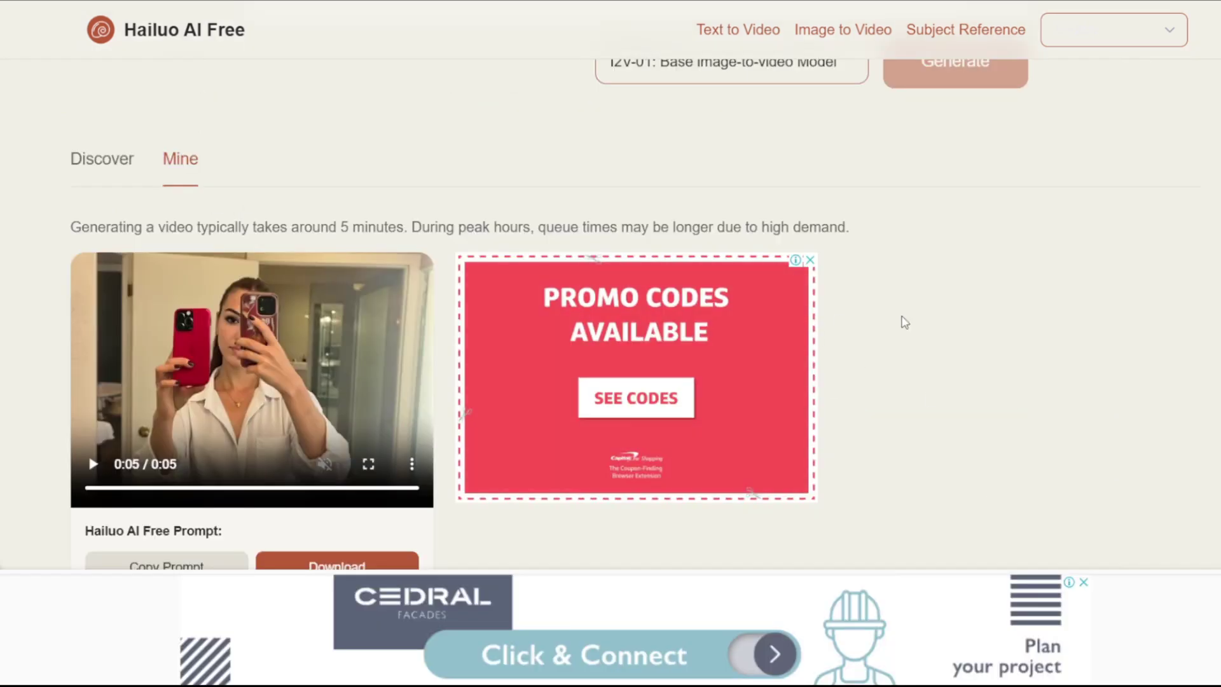
left_click_drag(410, 487, 55, 477)
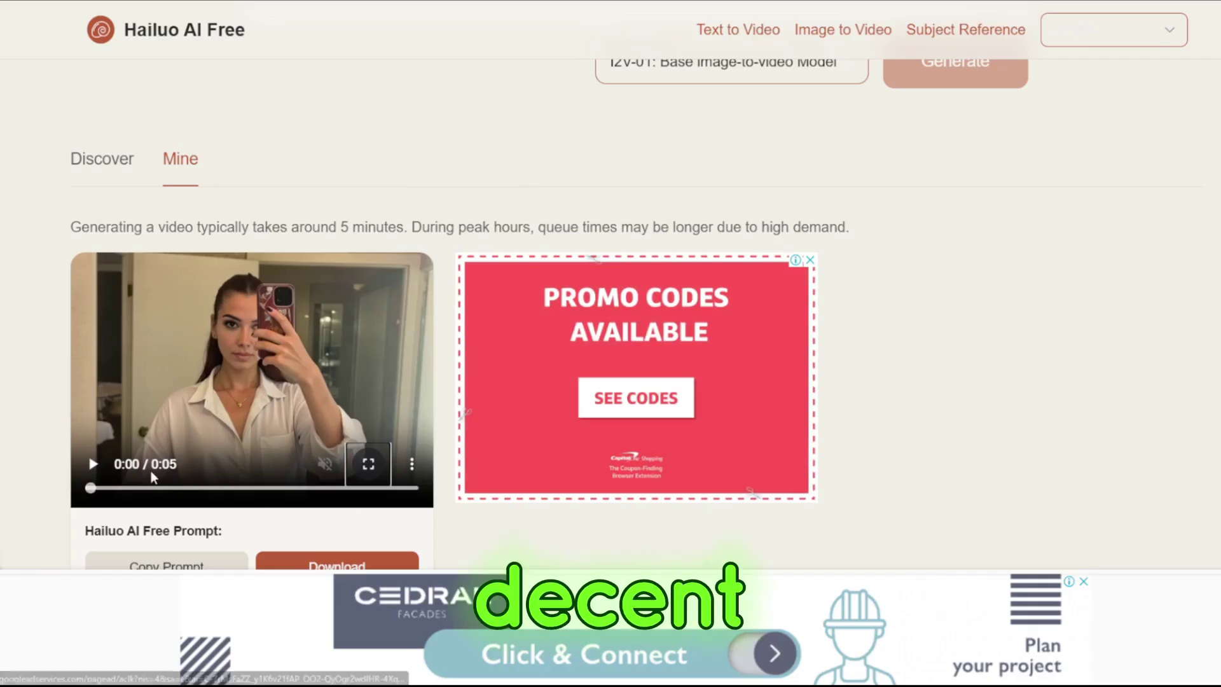
- Play the generated mirror selfie video of the woman in the white shirt, including at full screen
left_click(93, 463)
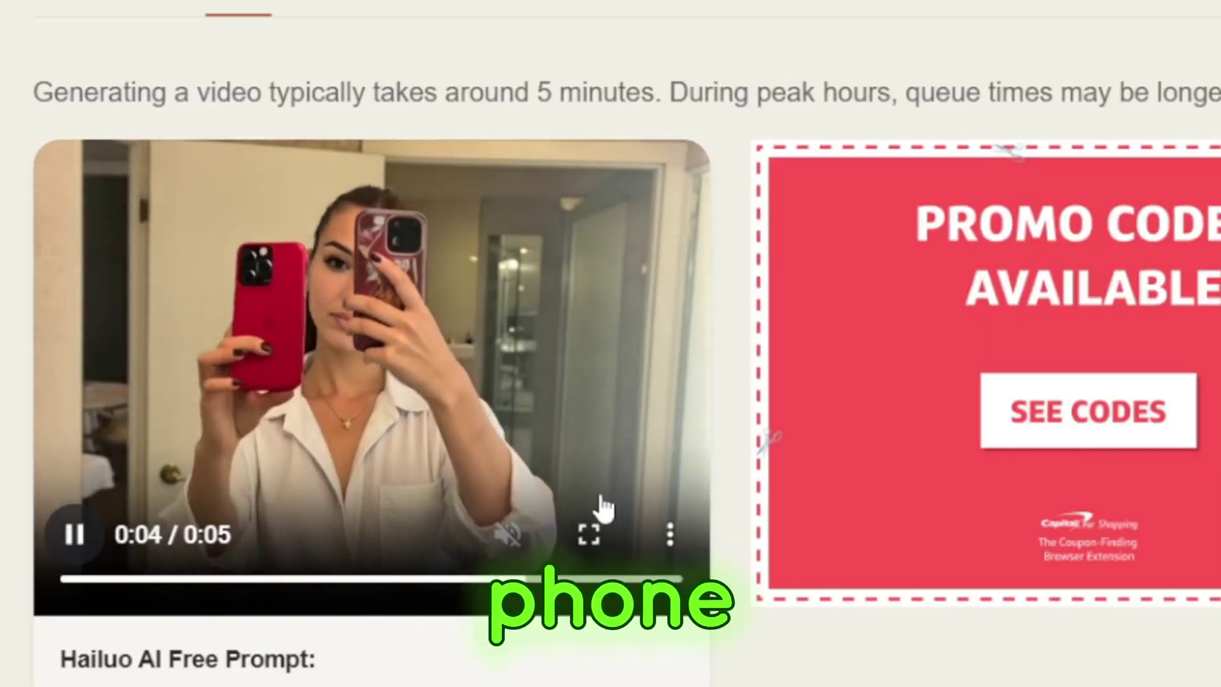
left_click(589, 534)
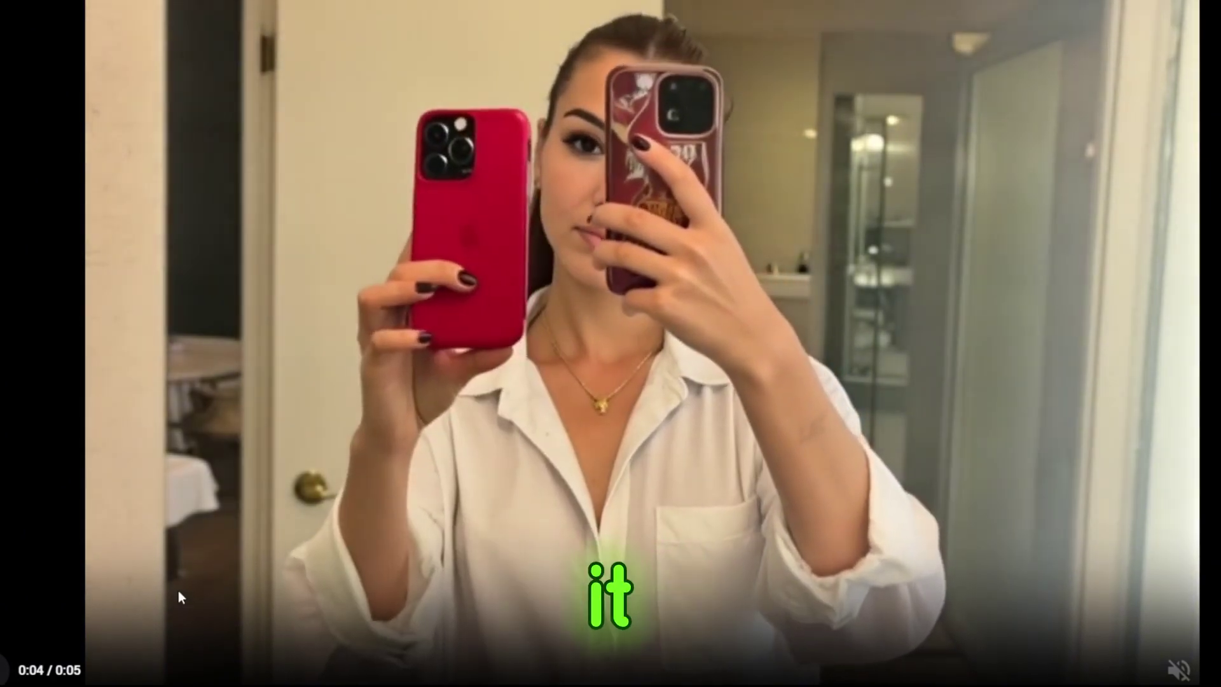
key("Escape")
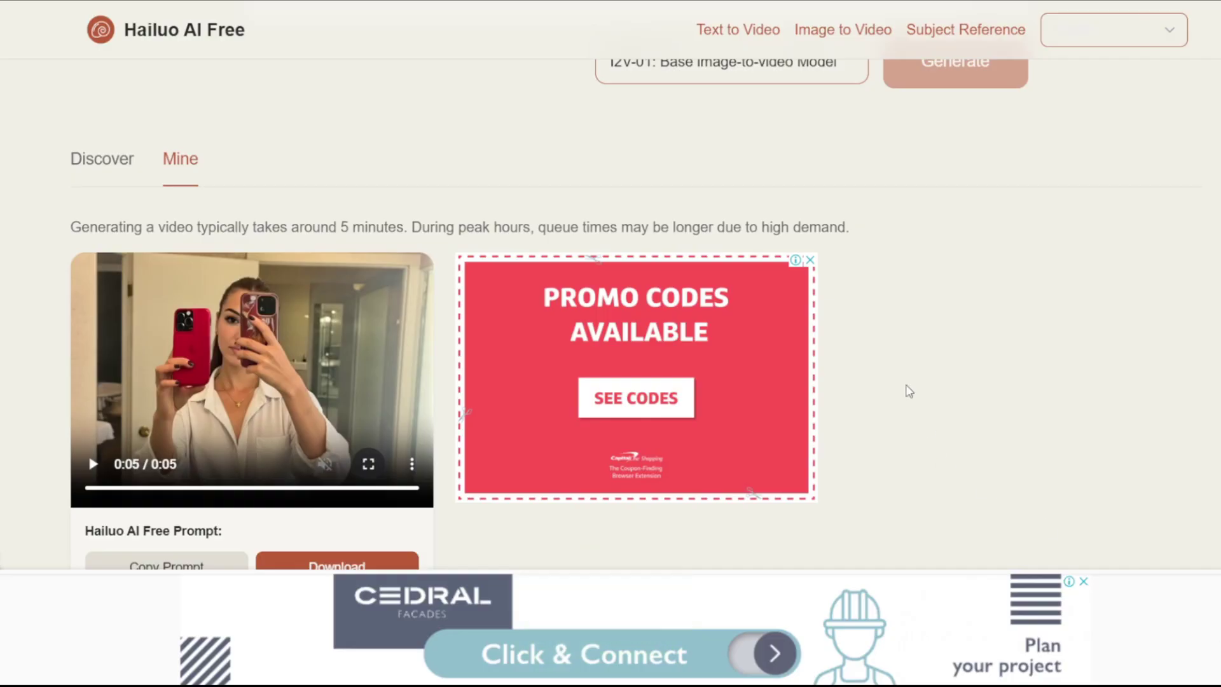
- Generate a video from the dark-haired woman's bedroom selfie with the prompt "woman turns her head slightly. Camera pans around the room."
scroll(736, 278, "up", 10)
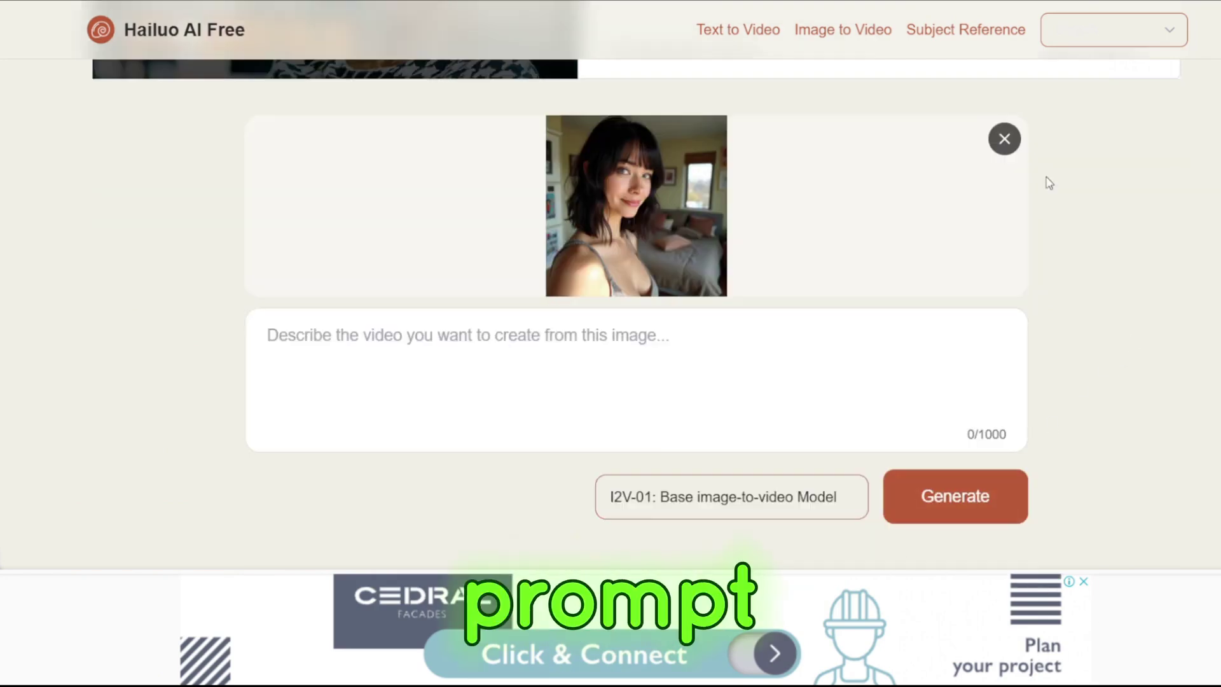
left_click(593, 327)
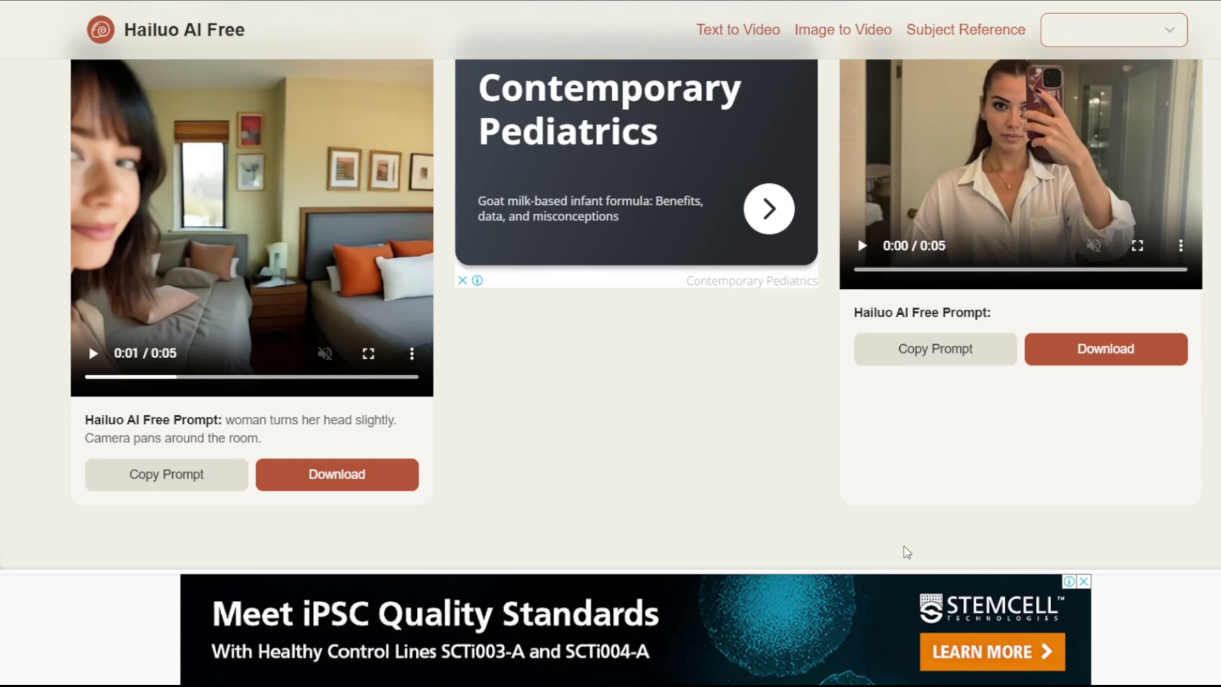
- Highlight the prompt's camera-pan sentence and play the generated bedroom video, including at full screen
left_click(166, 474)
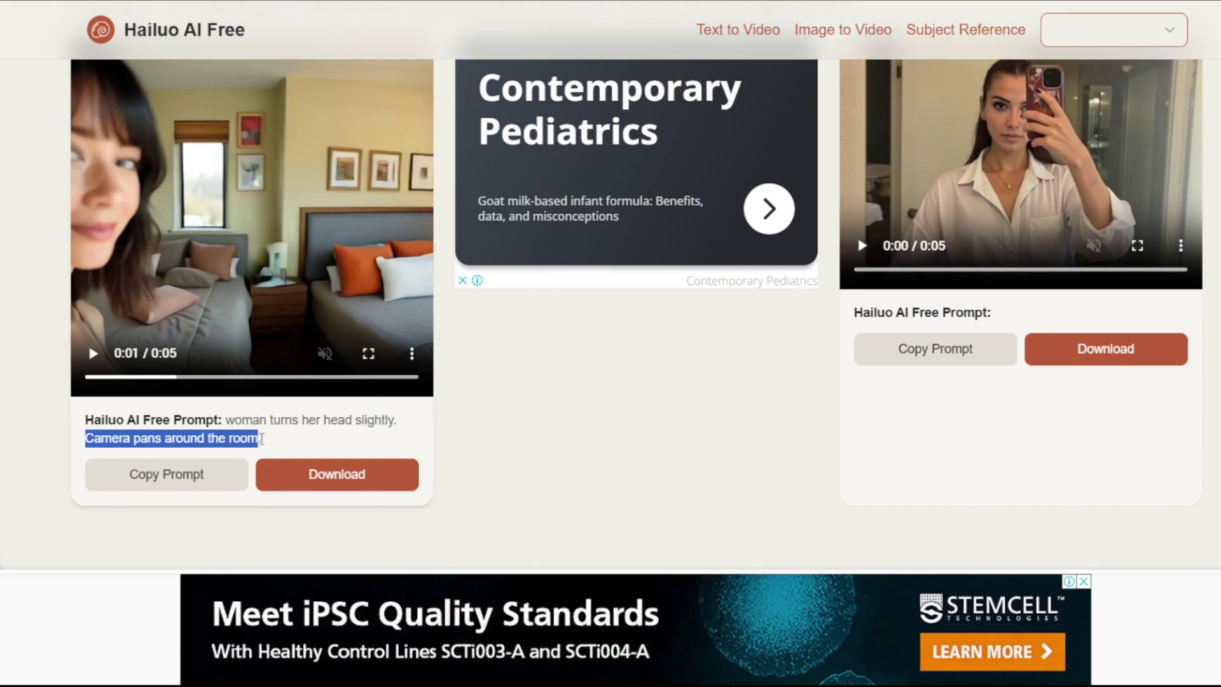
left_click(93, 354)
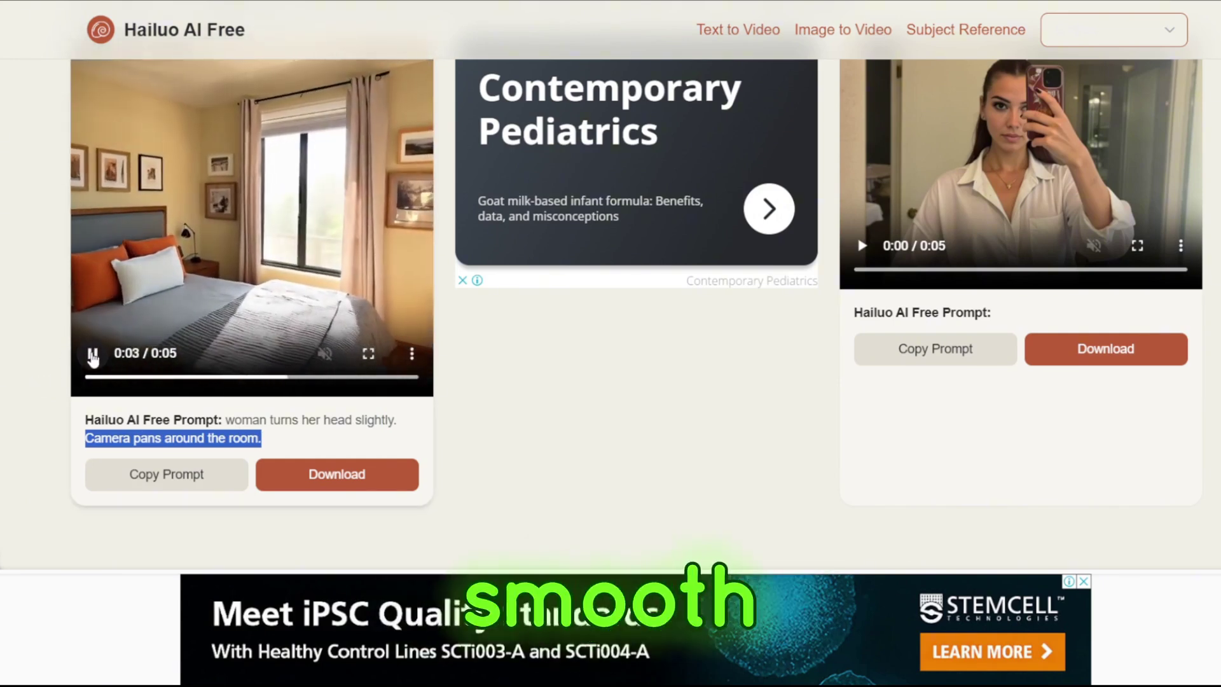
left_click(368, 354)
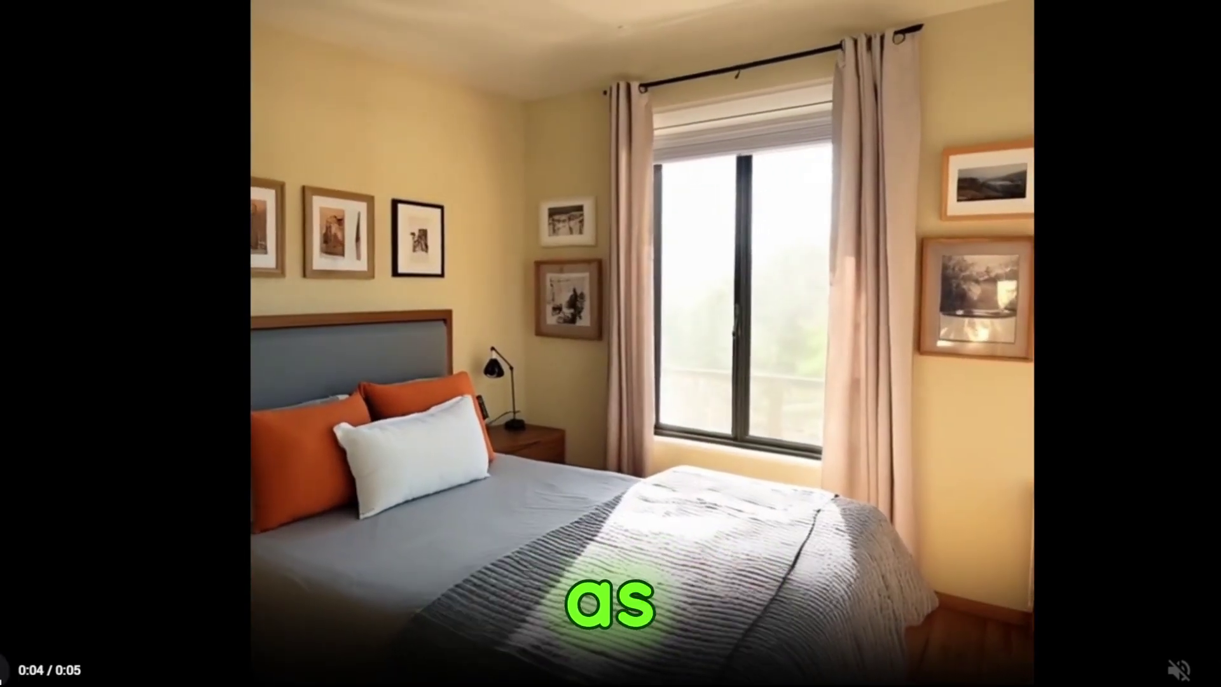
key("Escape")
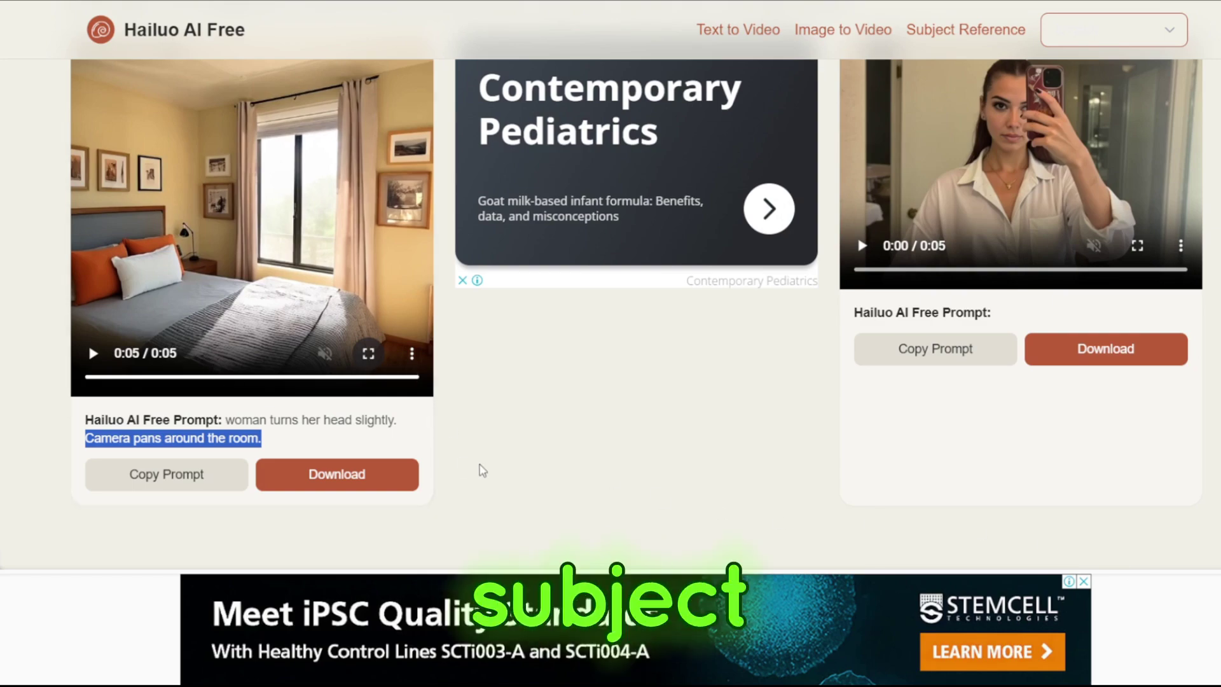
- Open the Subject Reference generator and play its showcase videos, including the man transforming into a robot
left_click(994, 37)
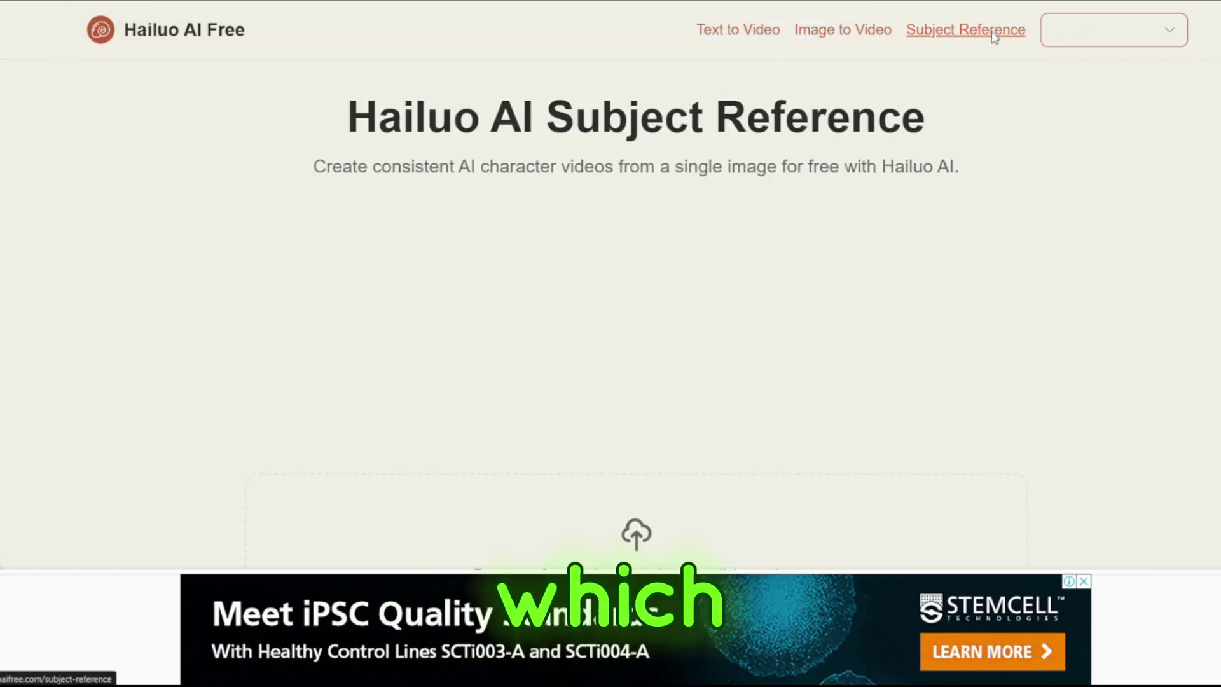
scroll(912, 164, "down", 10)
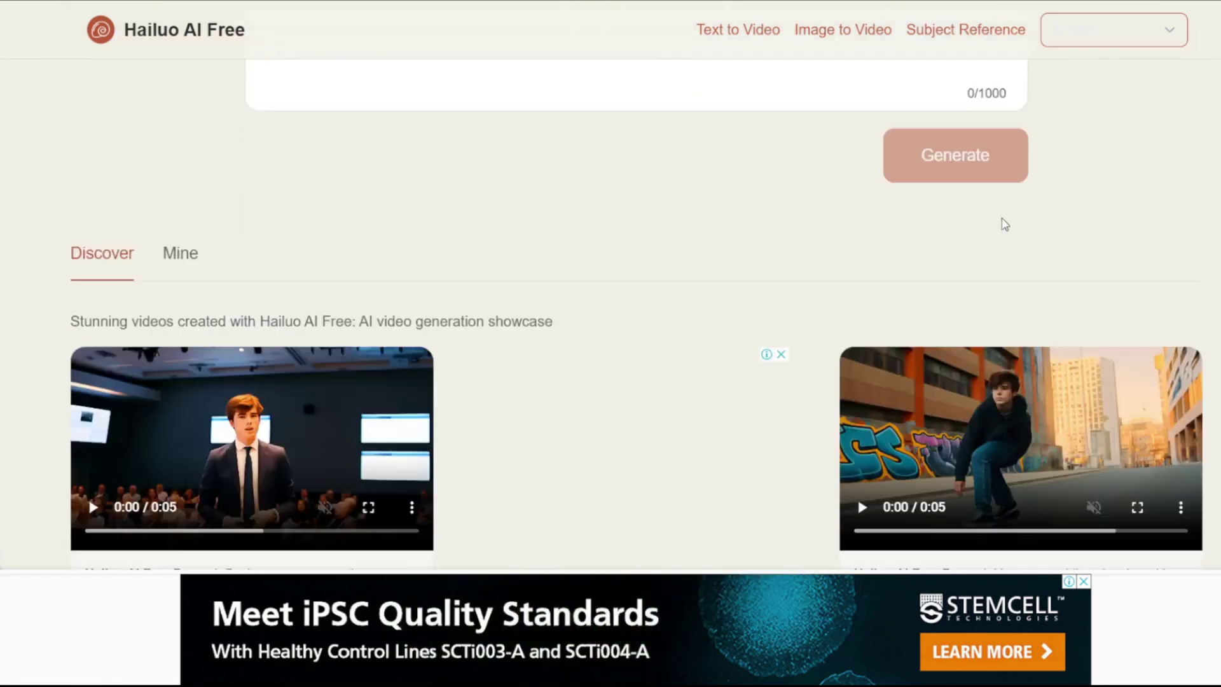
scroll(700, 236, "down", 3)
scroll(699, 237, "up", 2)
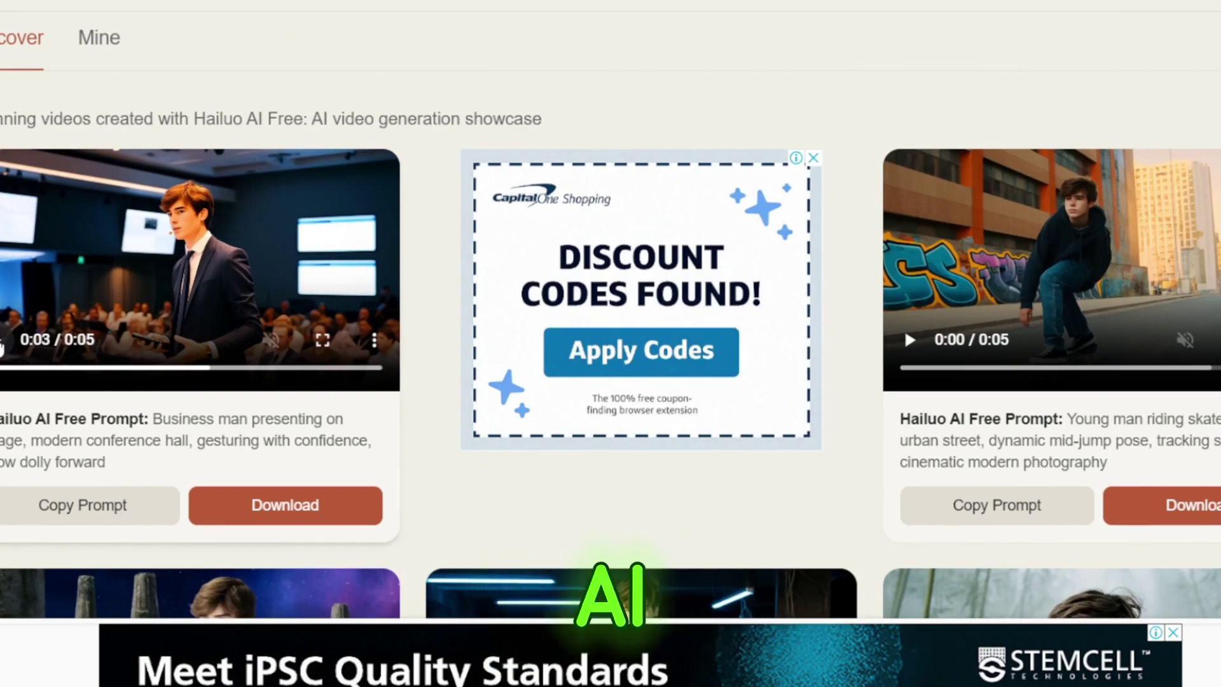
scroll(86, 346, "down", 4)
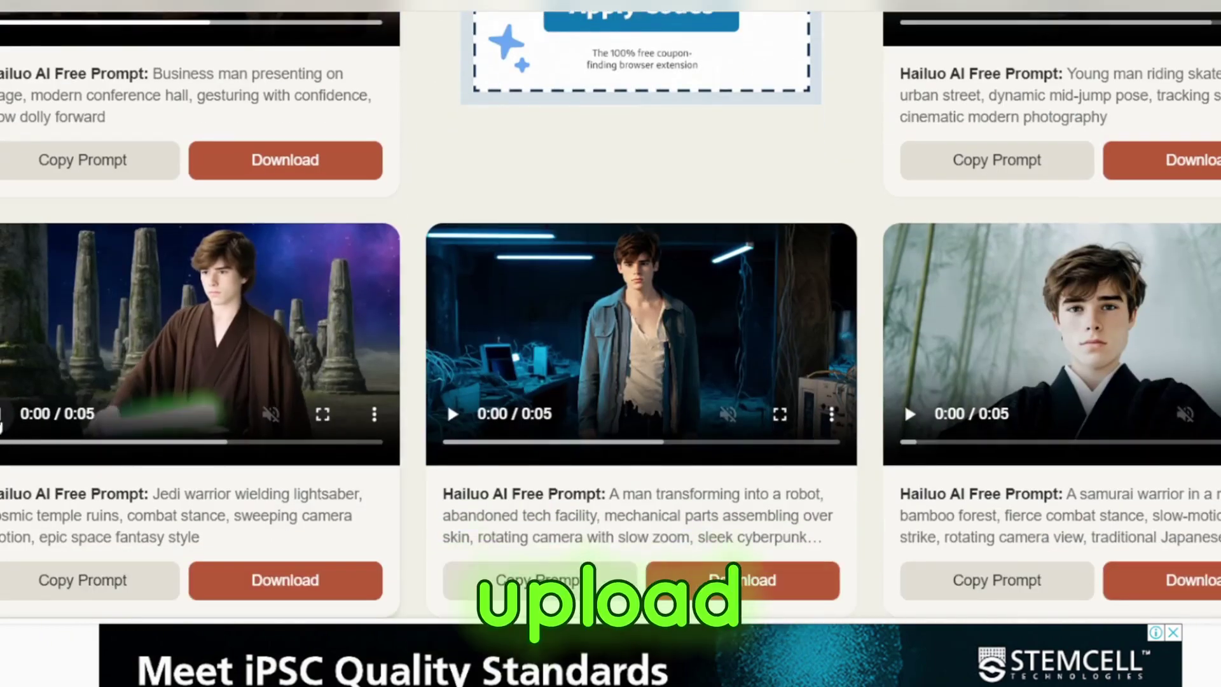
left_click(451, 414)
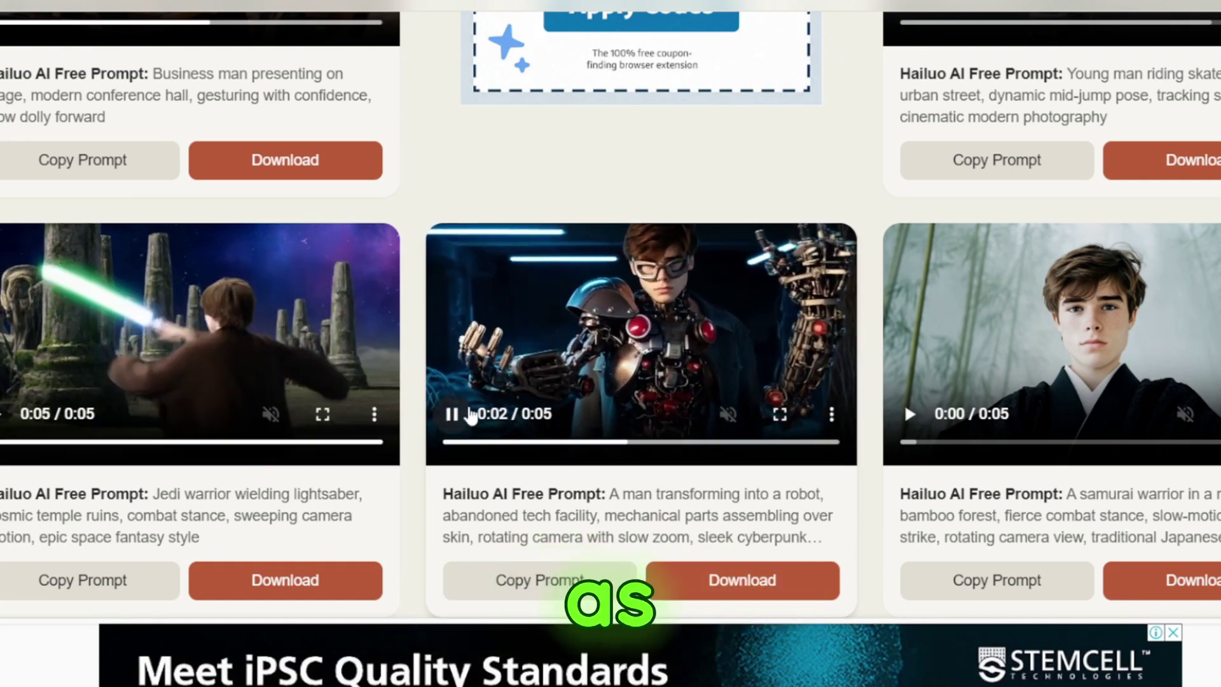
- Generate a video from the pink-haired woman's reference image with the prompt "woman is dancing in a party. Slow zoom"
scroll(445, 417, "up", 15)
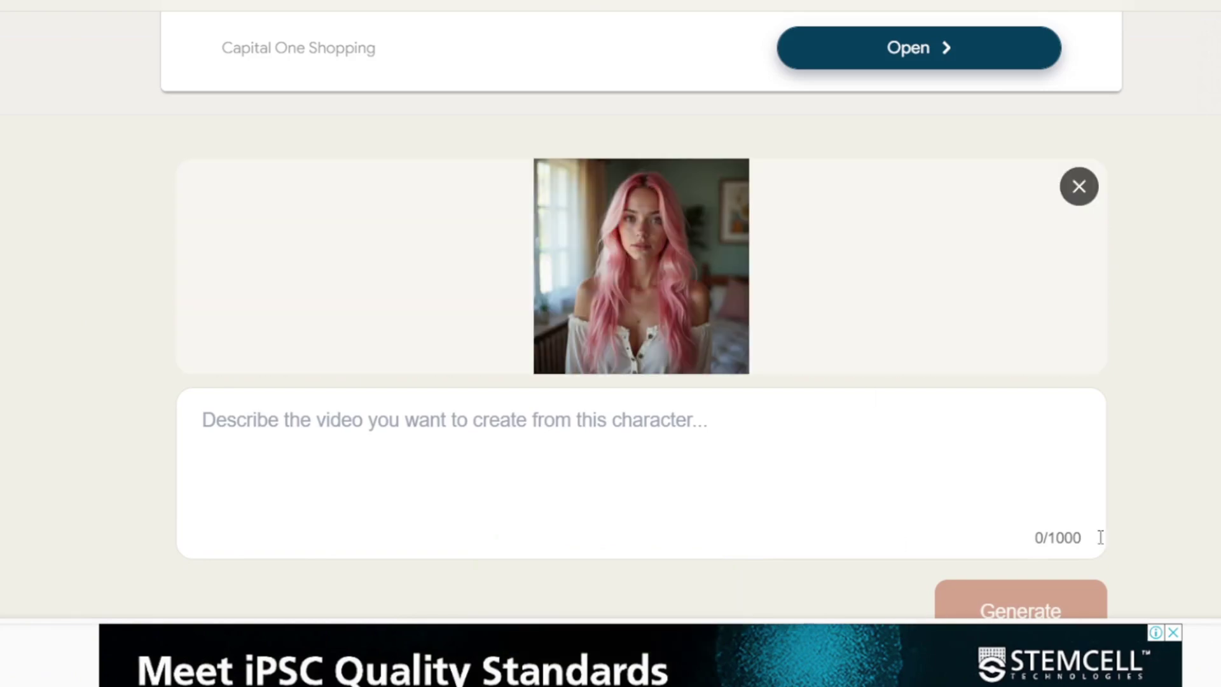
left_click(294, 404)
type("woman turns around")
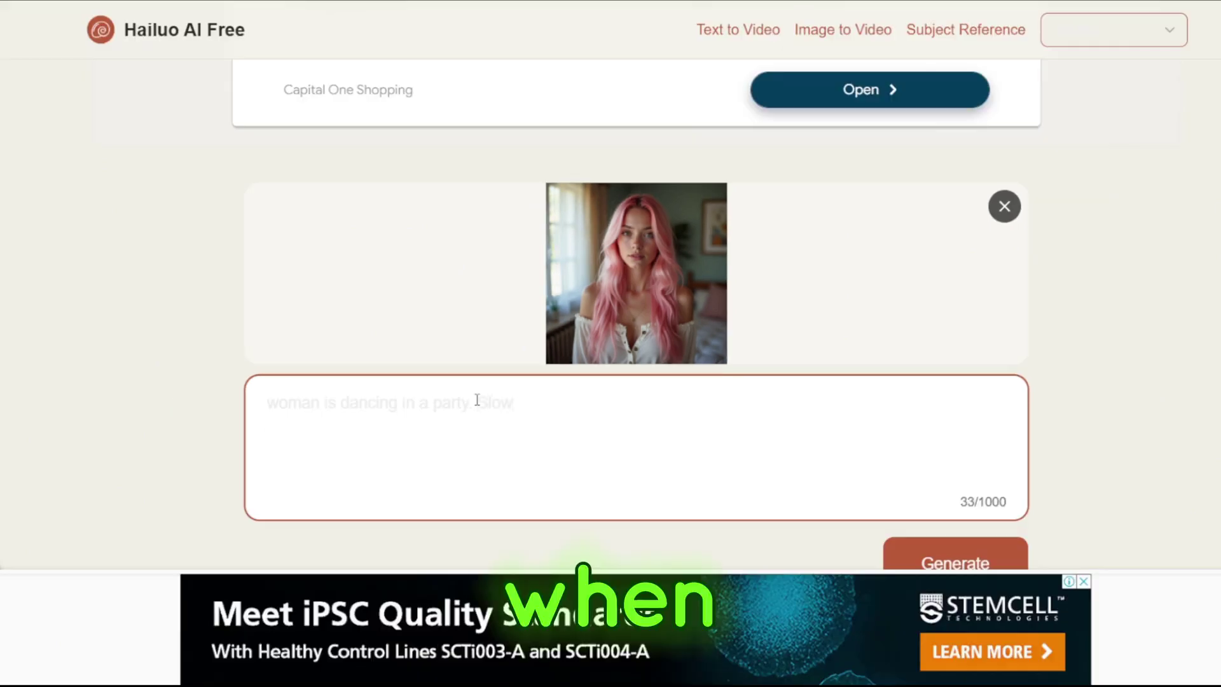
type("Slow zoom")
scroll(480, 400, "down", 2)
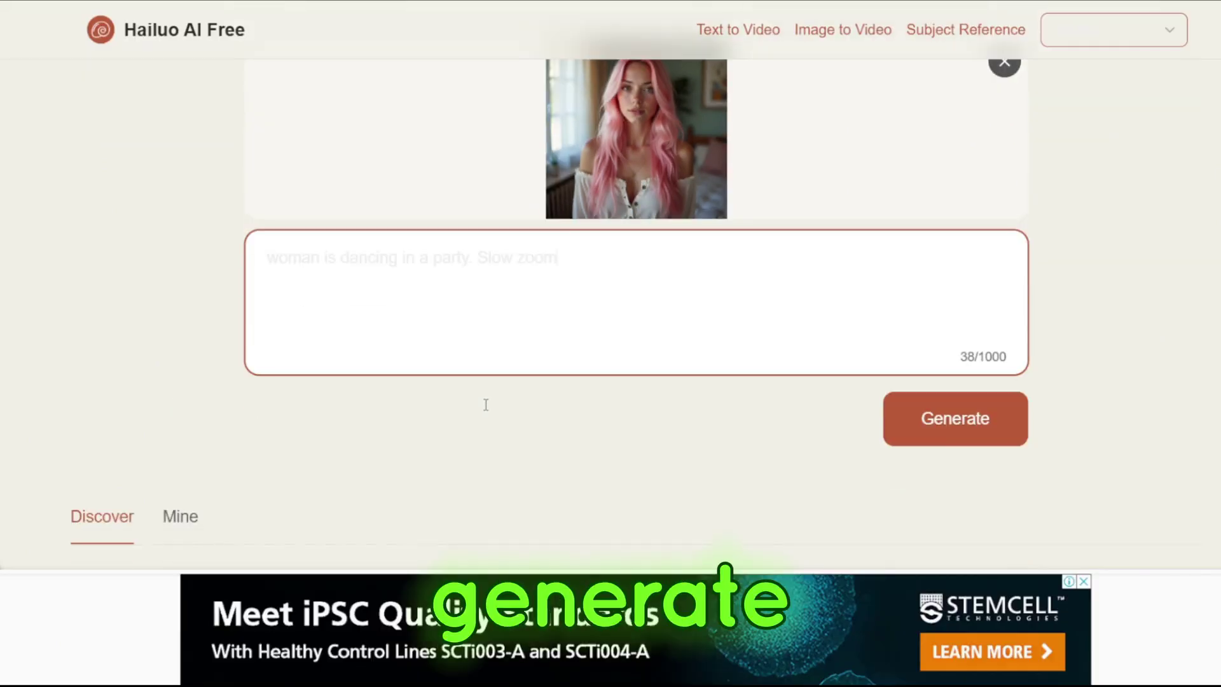
left_click(950, 431)
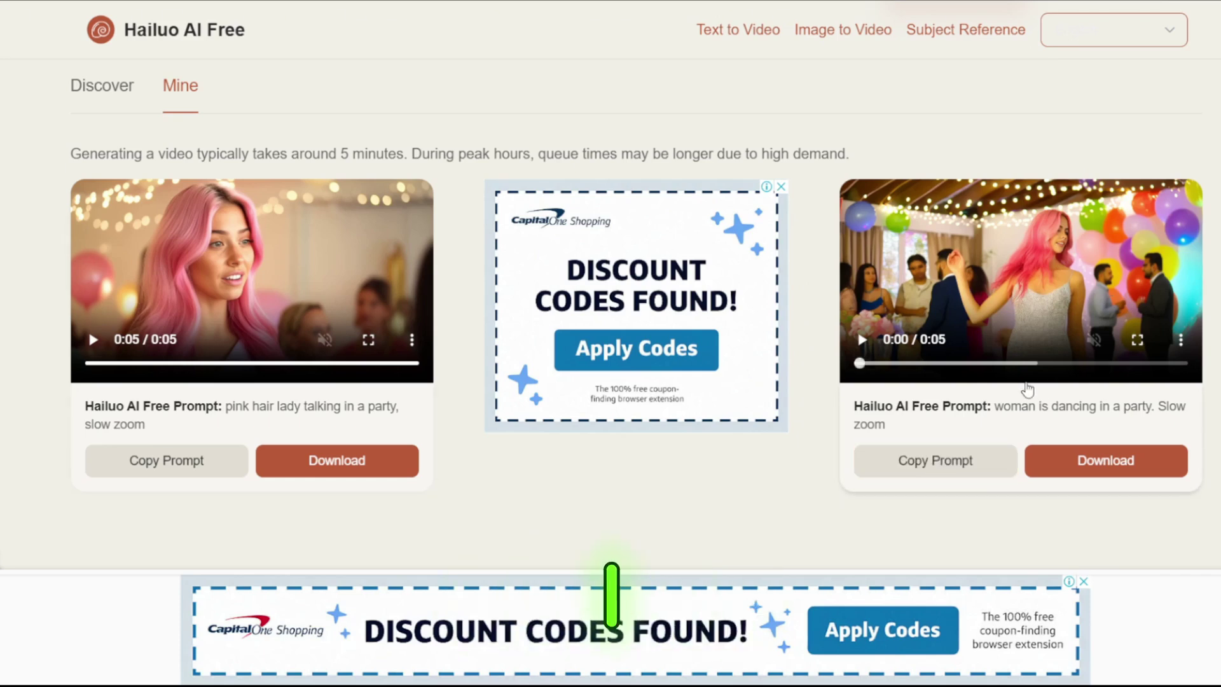
- Play the generated videos of the pink-haired woman dancing and talking at a party
left_click(864, 340)
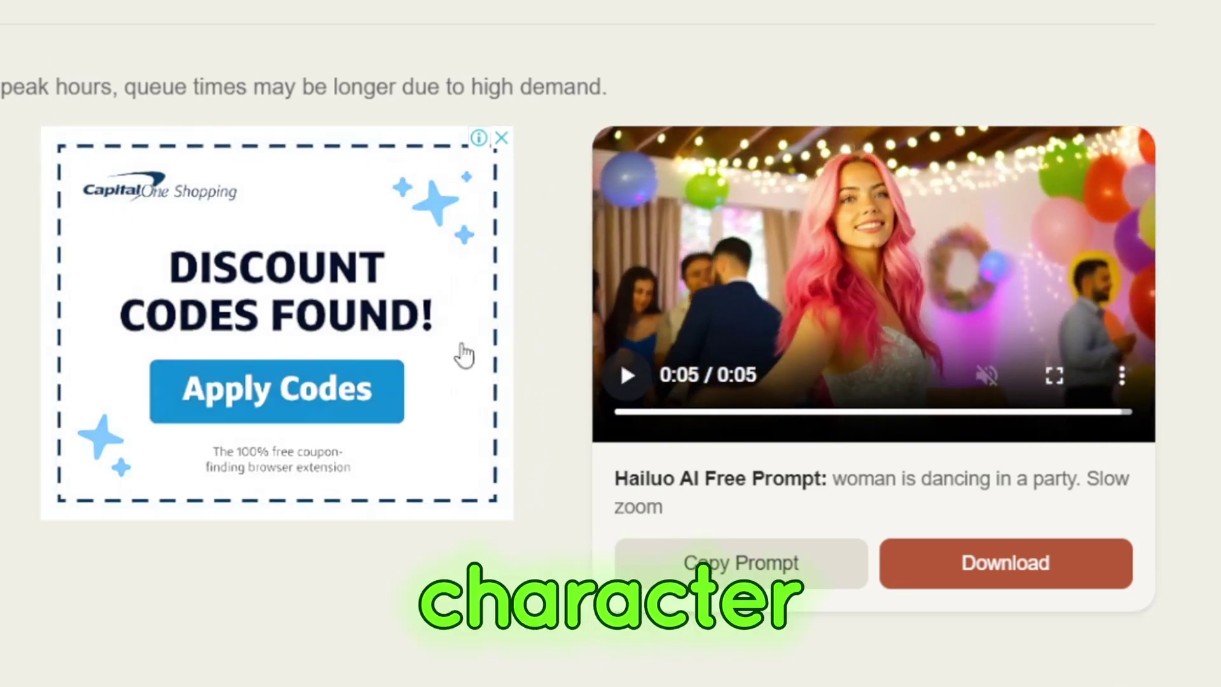
left_click(218, 307)
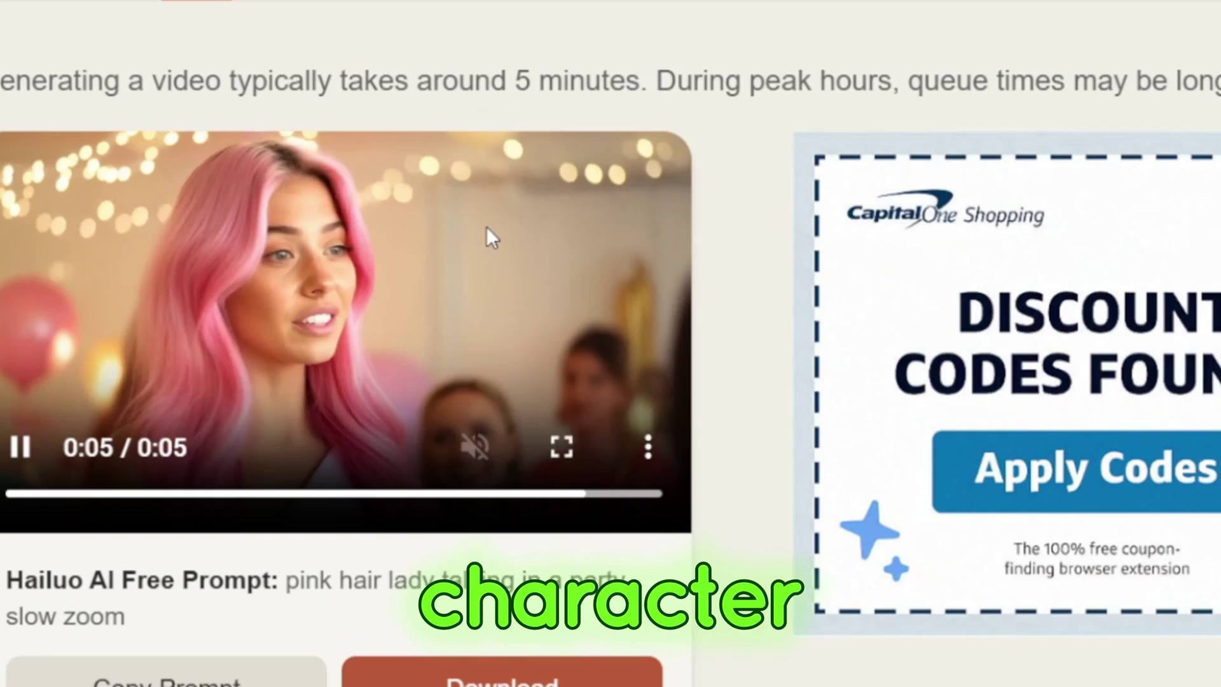
left_click(22, 448)
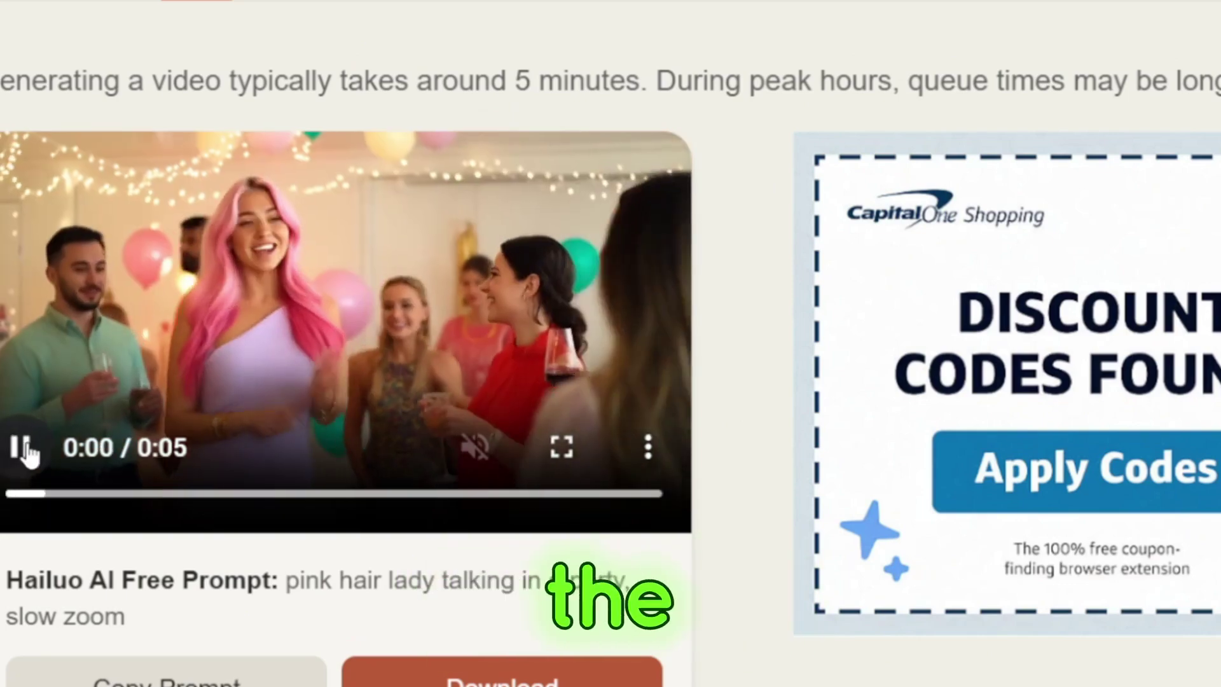